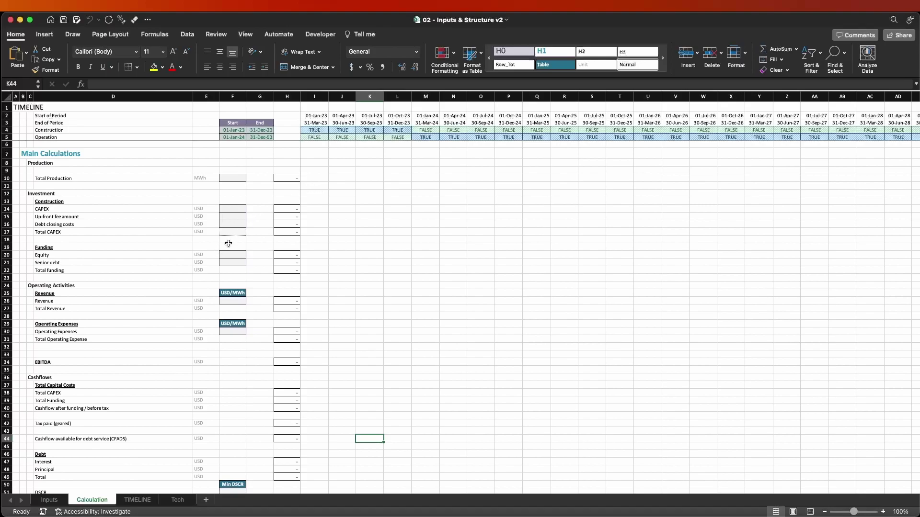
Review the timeline dates, flags and Main Calculations block on the Calculation sheet
left_click_drag(206, 130, 547, 120)
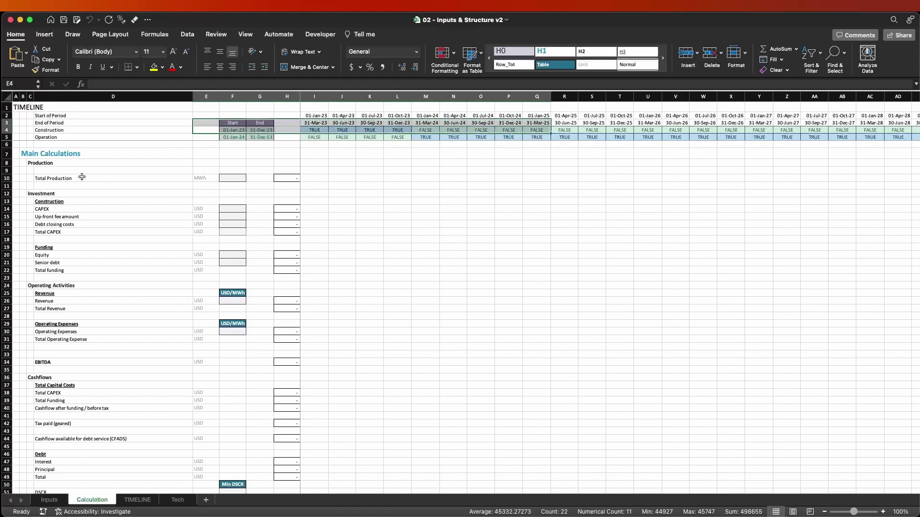
left_click_drag(22, 154, 281, 452)
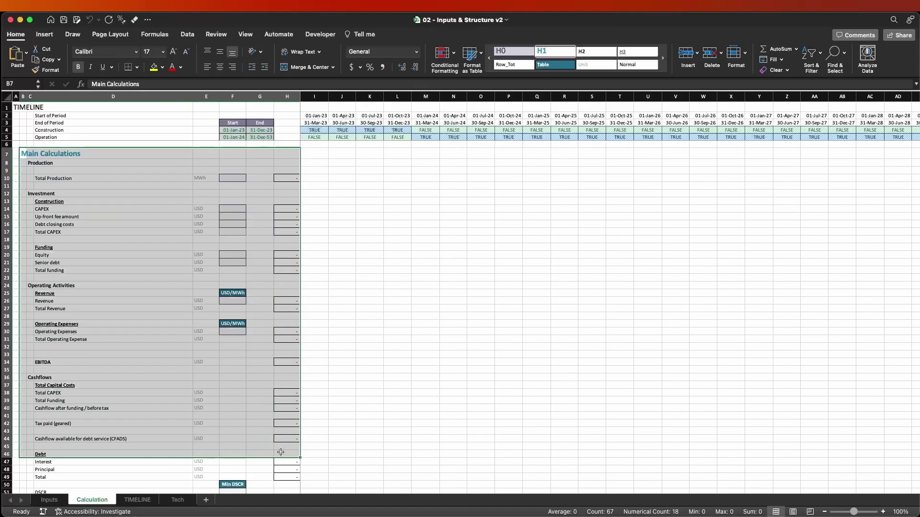
left_click(47, 500)
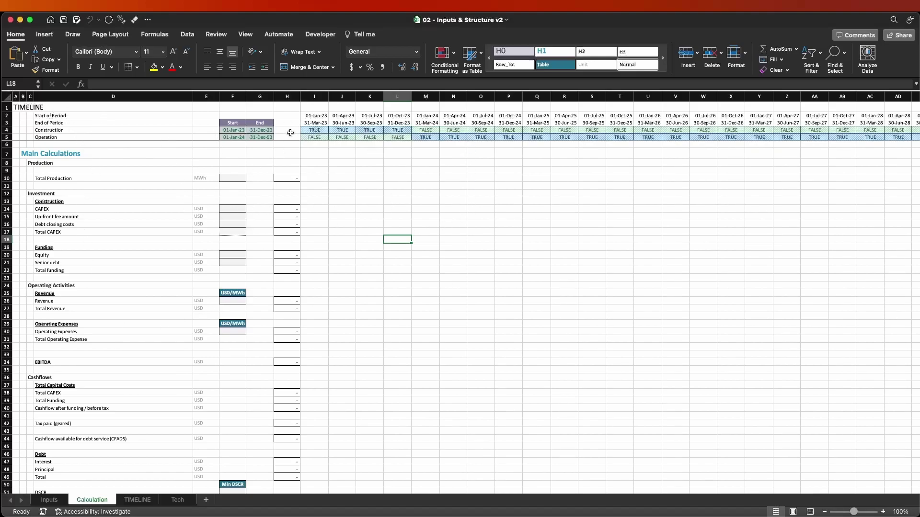
Review the start/end date inputs and the first nine timeline quarters
left_click_drag(260, 122, 81, 138)
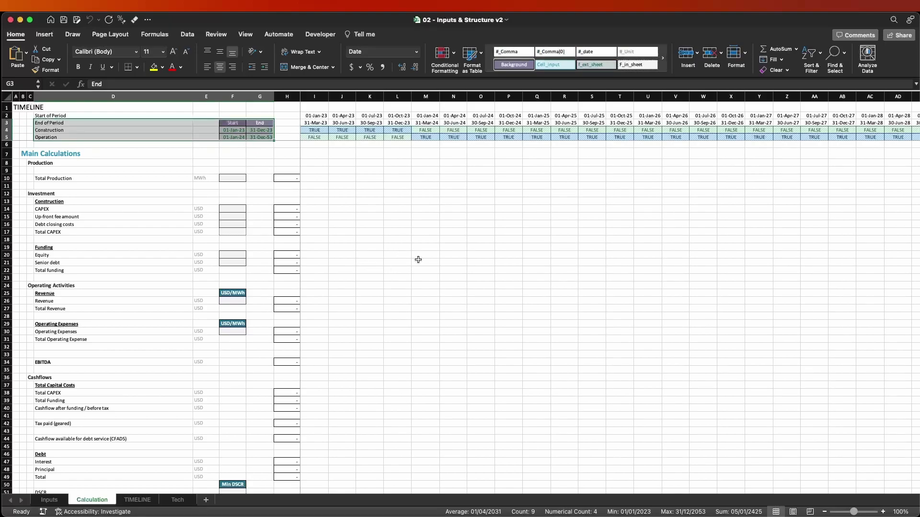
left_click_drag(314, 115, 533, 140)
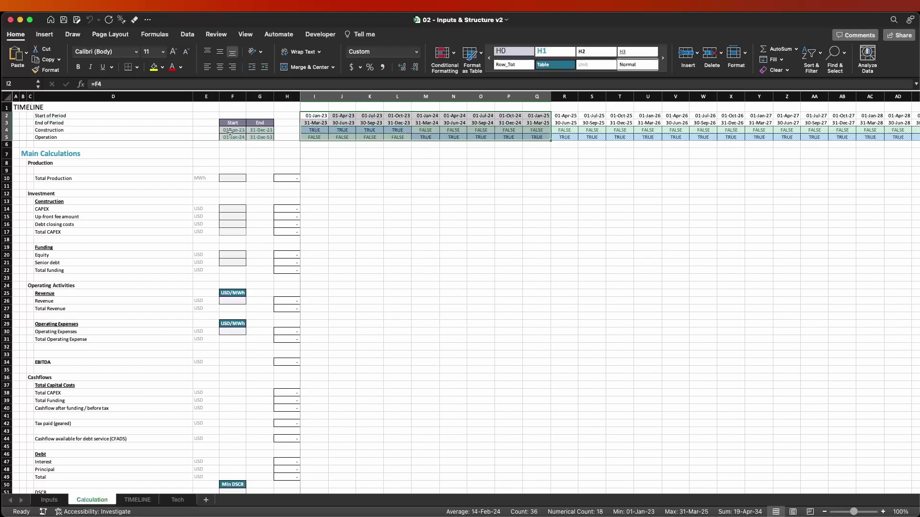
left_click_drag(231, 132, 261, 137)
left_click_drag(314, 116, 314, 123)
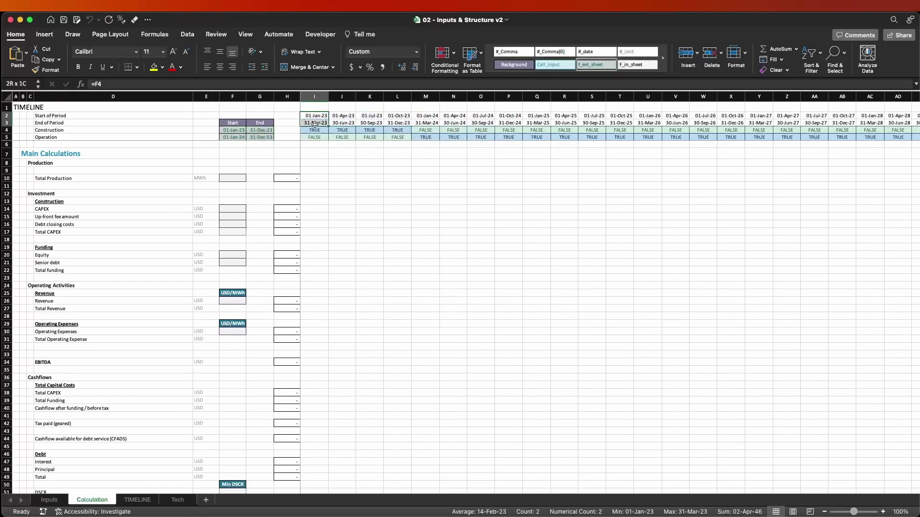
left_click(49, 500)
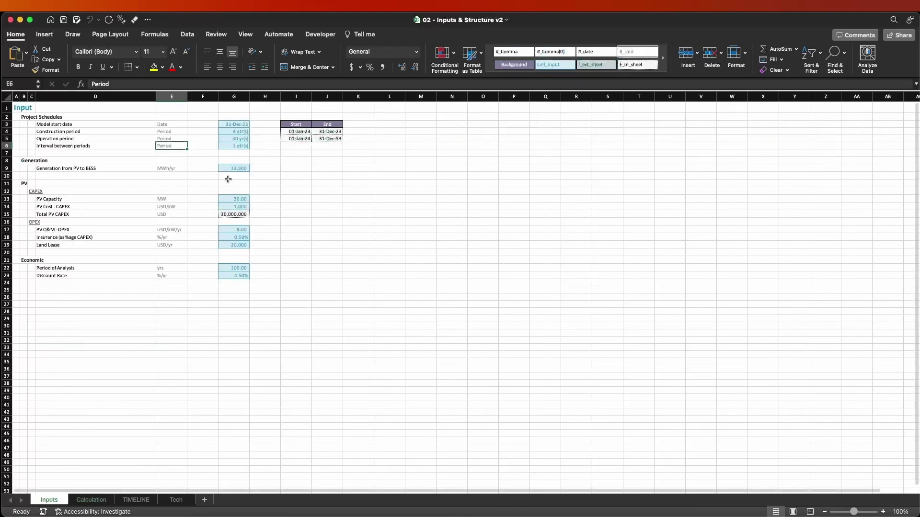
Try a 2-quarter construction period and check its effect on the first timeline columns
left_click(238, 151)
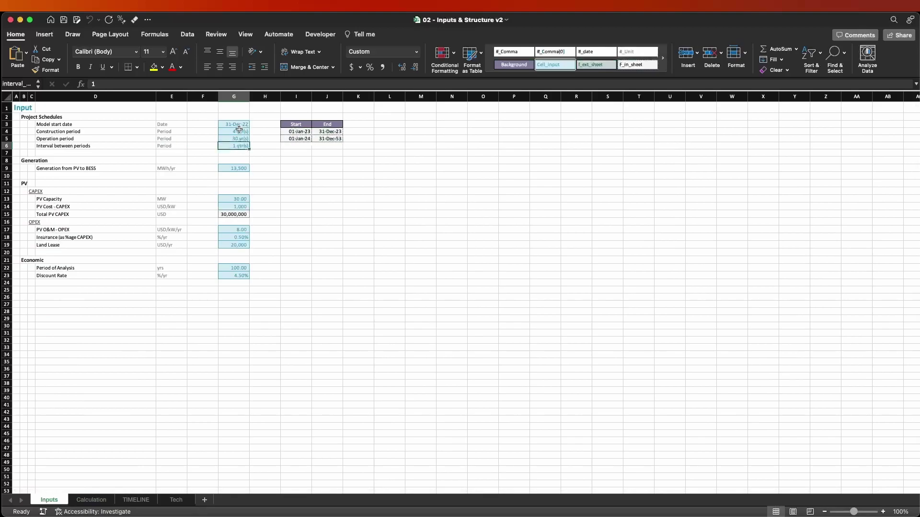
left_click(240, 131)
type("2")
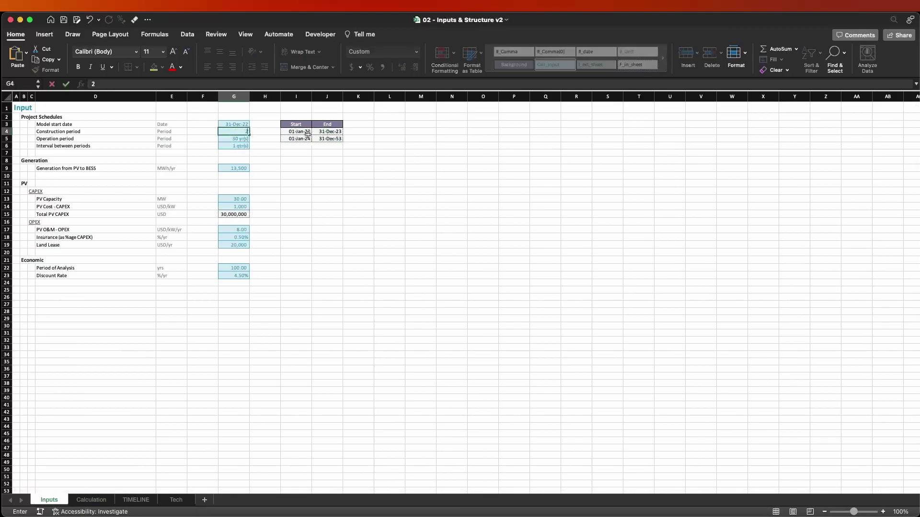
key("Return")
key("Return")
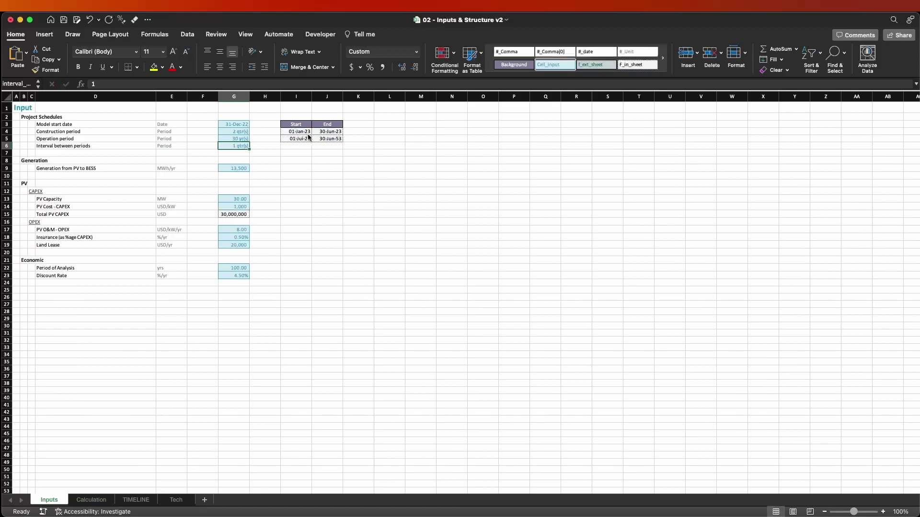
key("ctrl+Page_Down")
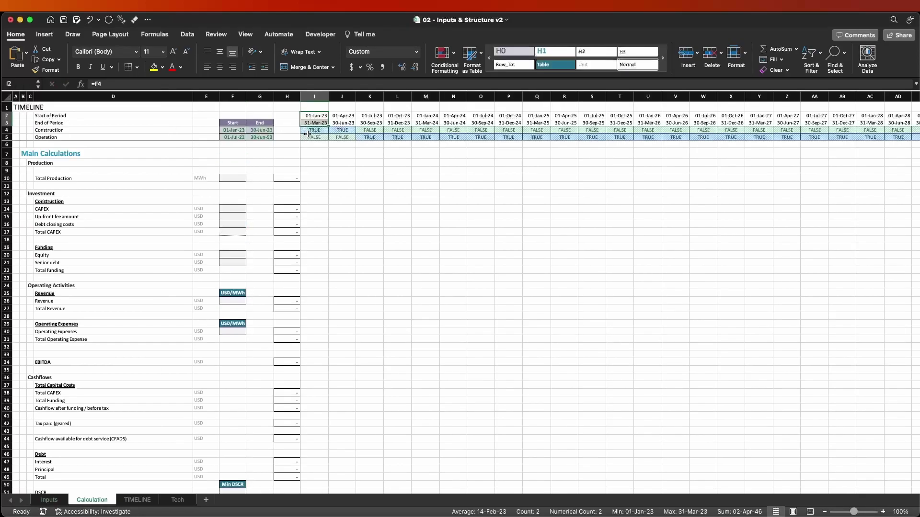
left_click_drag(314, 96, 343, 96)
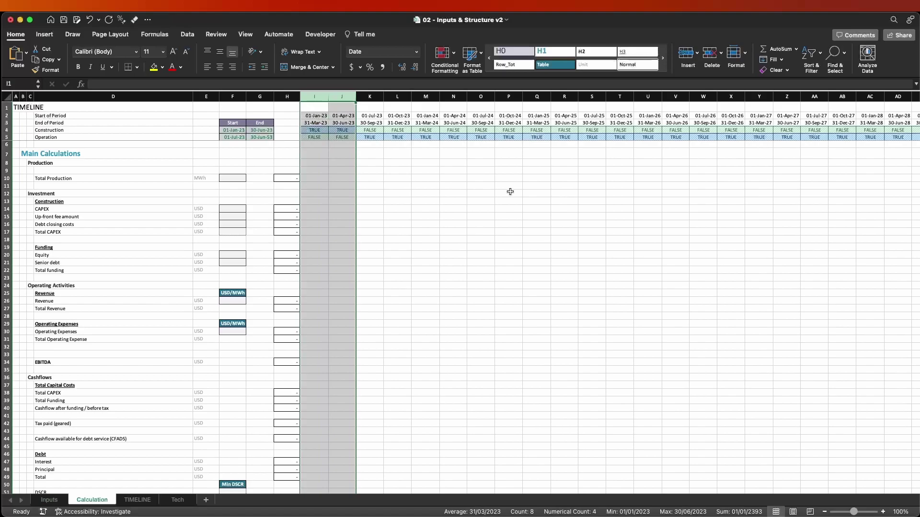
Restore the 4-quarter construction period and recheck timeline columns I through M
key("ctrl+Page_Up")
key("Up")
key("Up")
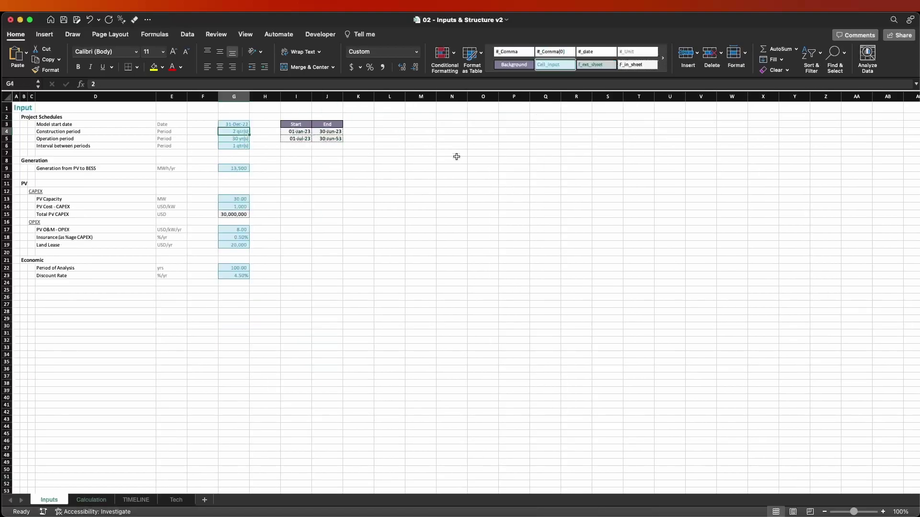
key("Down")
key("Right")
key("Right")
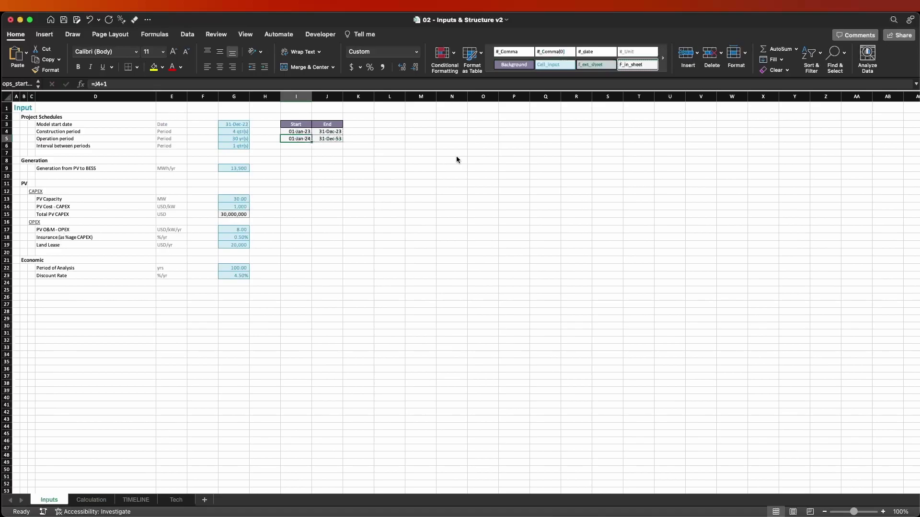
key("ctrl+Page_Down")
left_click_drag(314, 97, 412, 95)
left_click(424, 163)
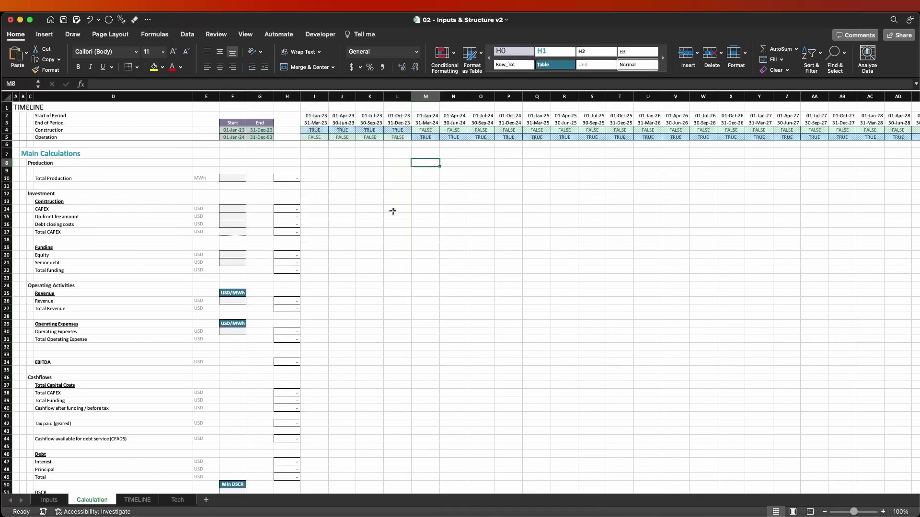
Review the labels and inputs of the Main Calculations block
scroll(400, 261, "down", 4)
scroll(399, 261, "down", 10)
scroll(392, 257, "up", 12)
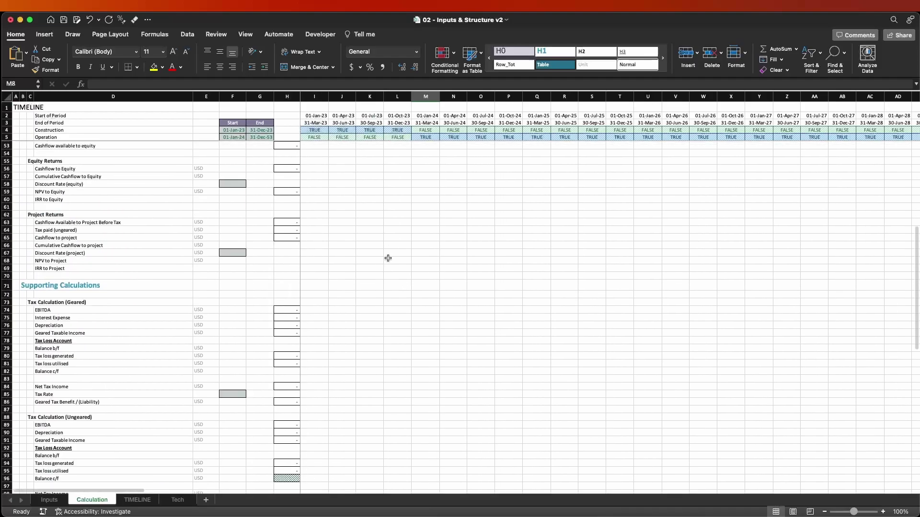
scroll(392, 257, "up", 1)
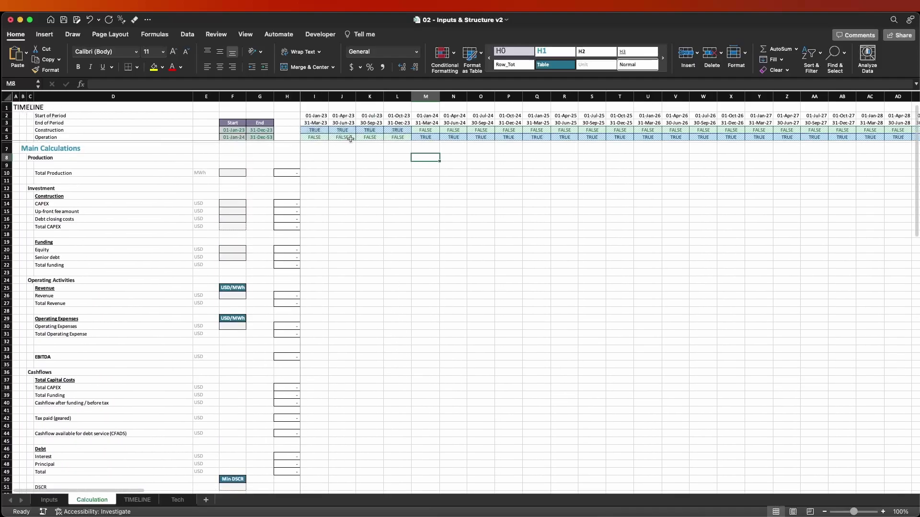
left_click(317, 148)
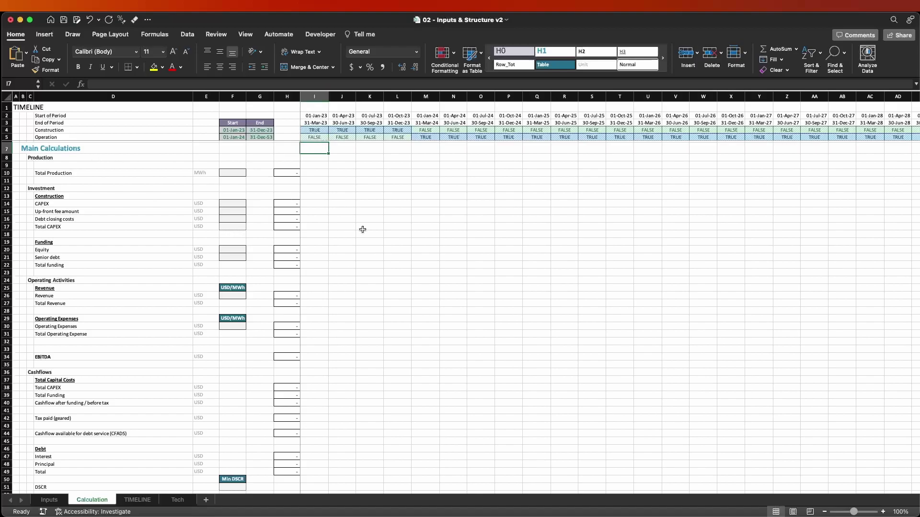
left_click_drag(41, 157, 257, 369)
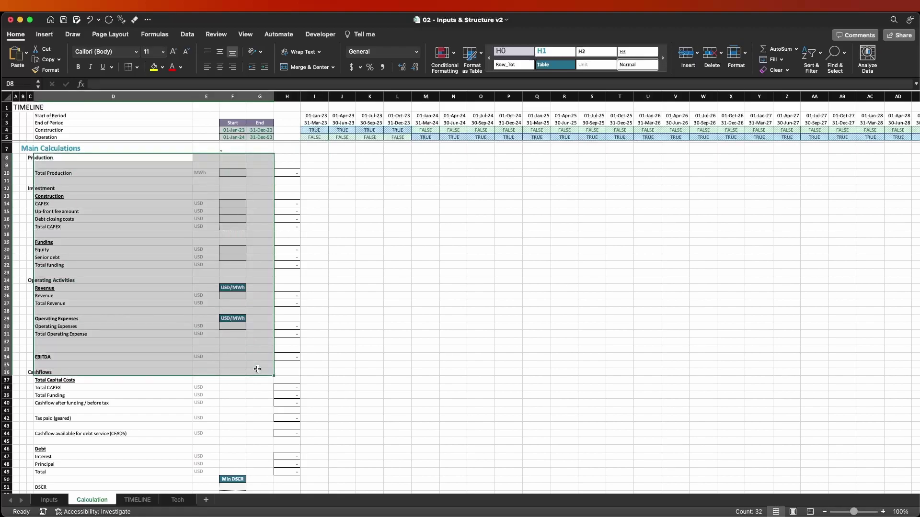
left_click(416, 289)
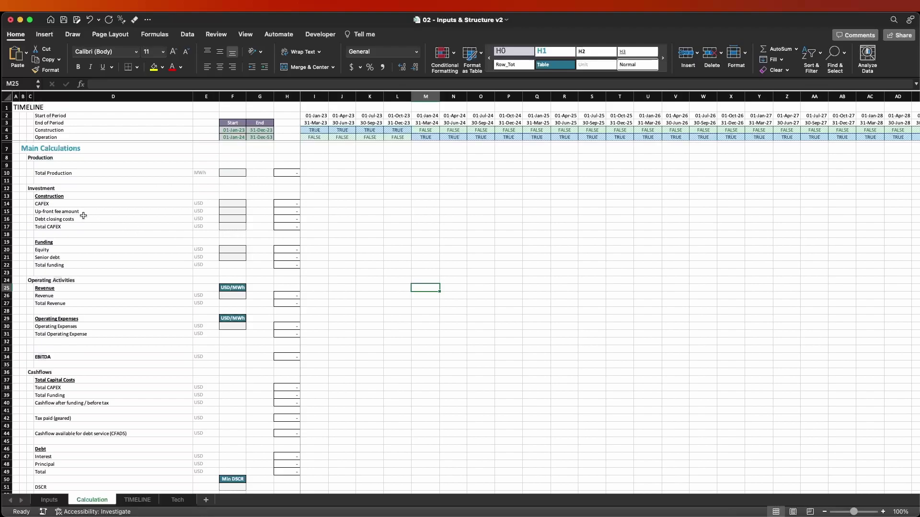
Highlight the CAPEX, Up-front fee amount and Debt closing costs rows, then reach the Equity input
left_click(94, 202)
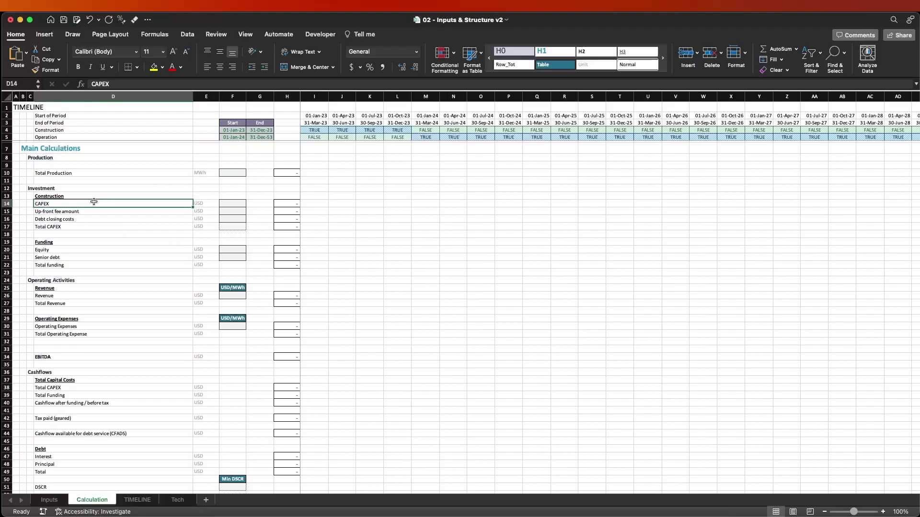
key("shift+space")
key("Down")
key("shift+space")
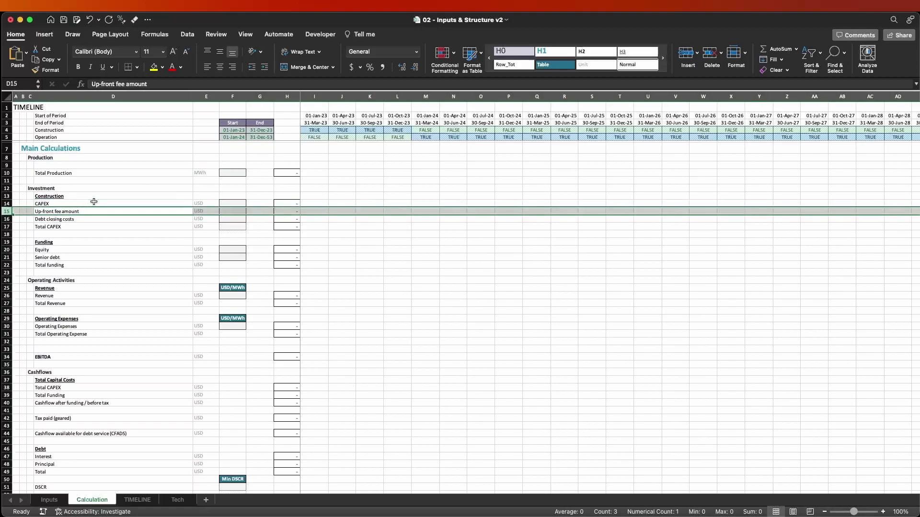
key("Down")
key("shift+space")
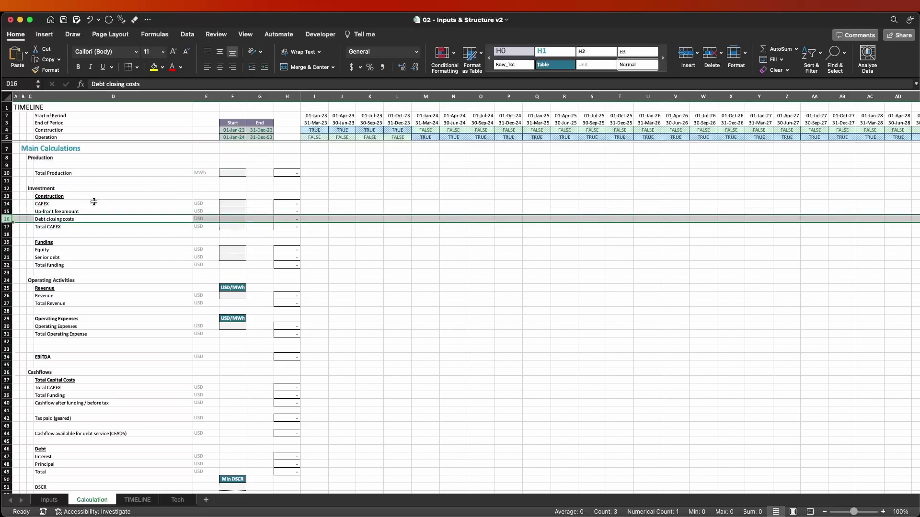
key("Down")
key("Down")
key("Down")
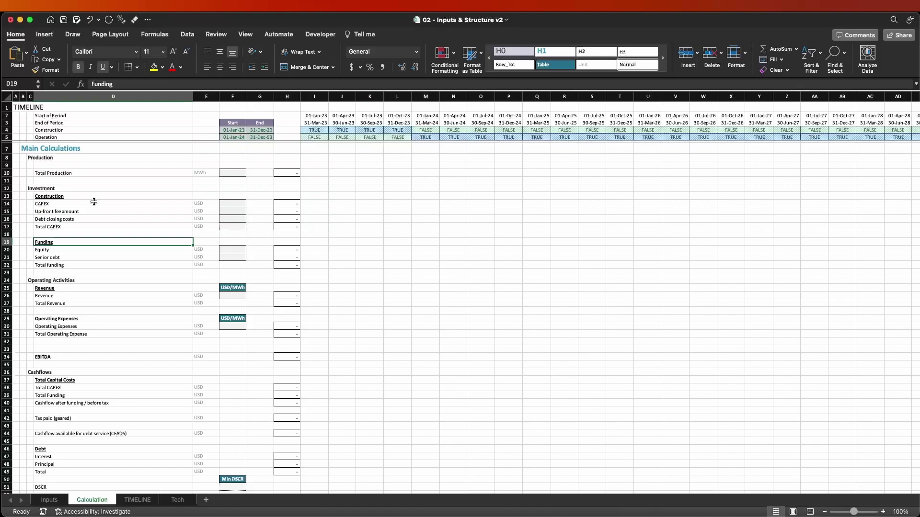
key("Down")
key("Right")
key("Right")
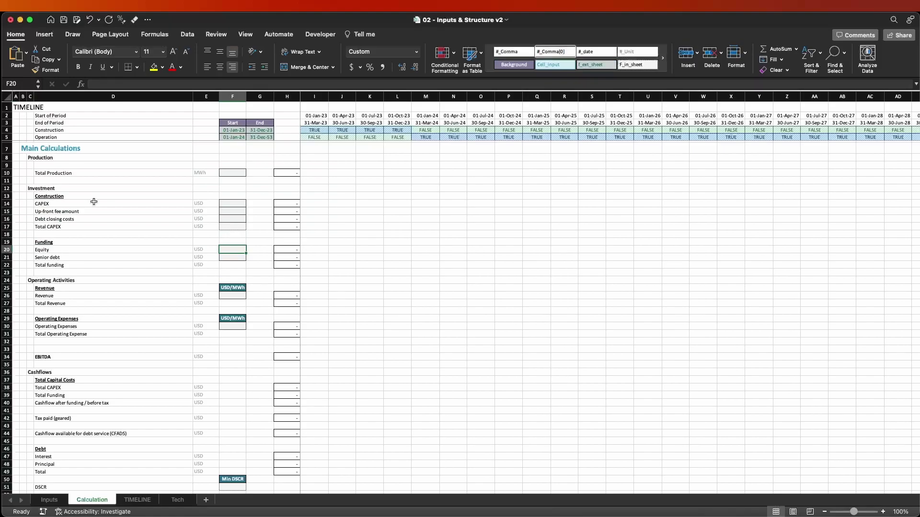
Inspect the Equity and Senior debt total formulas without changing them
key("Left")
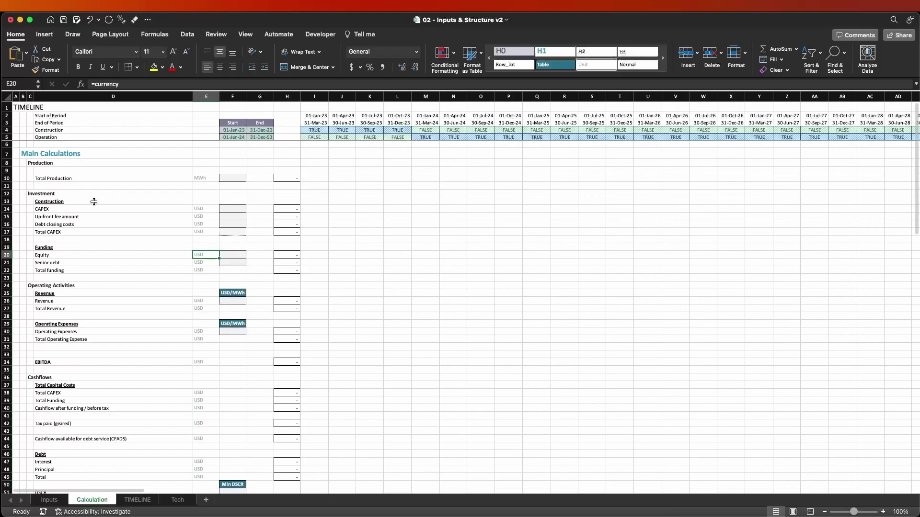
key("Right")
key("Right")
key("Right")
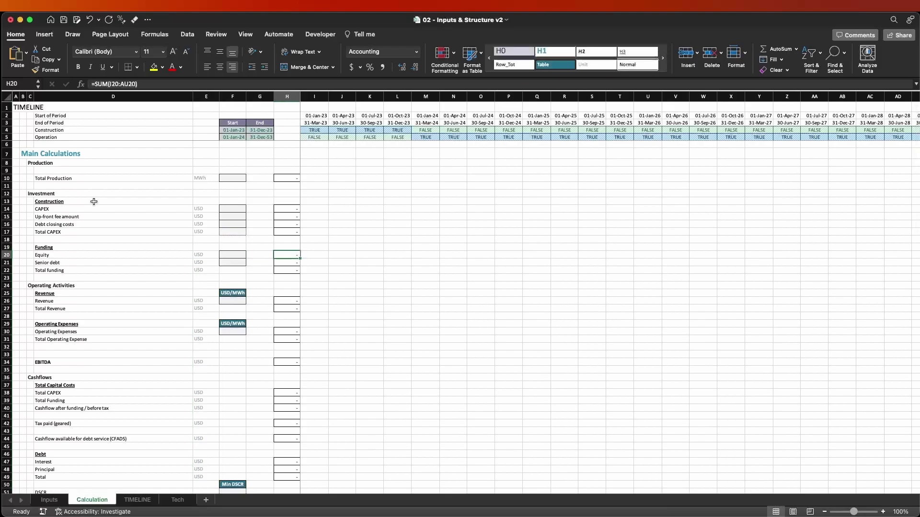
key("F2")
key("Escape")
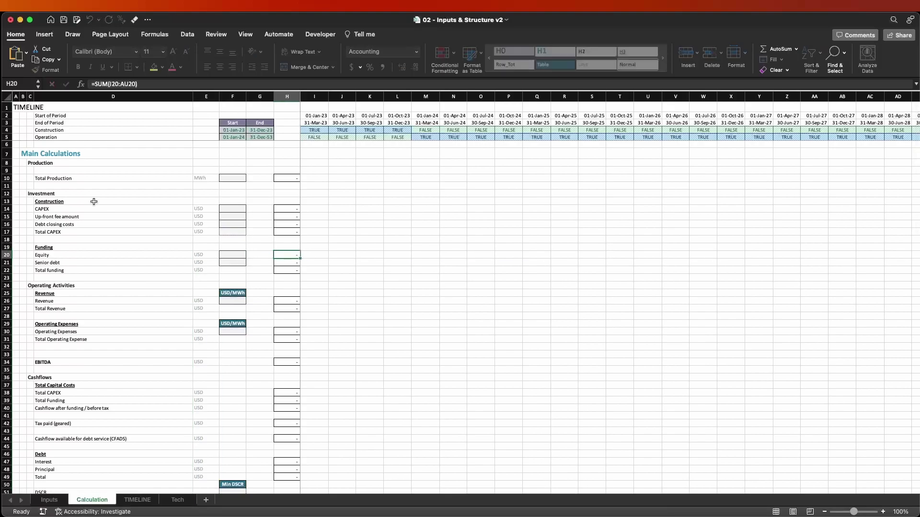
key("Down")
key("F2")
key("Escape")
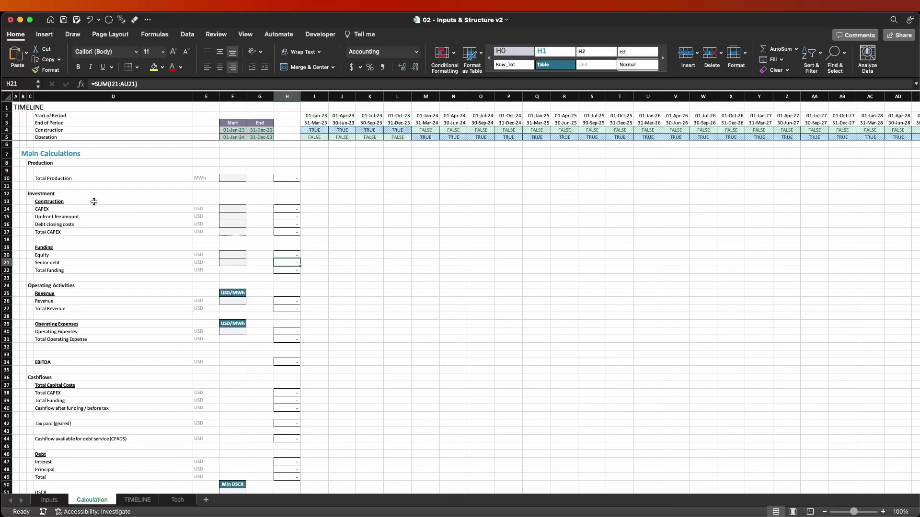
Move up column I to the Total Production row and check how far row 10 extends
key("Right")
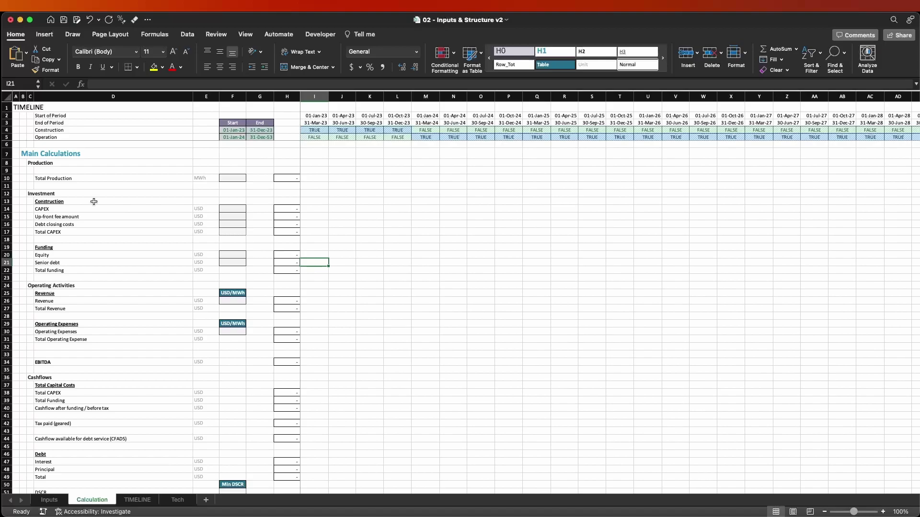
key("ctrl+space")
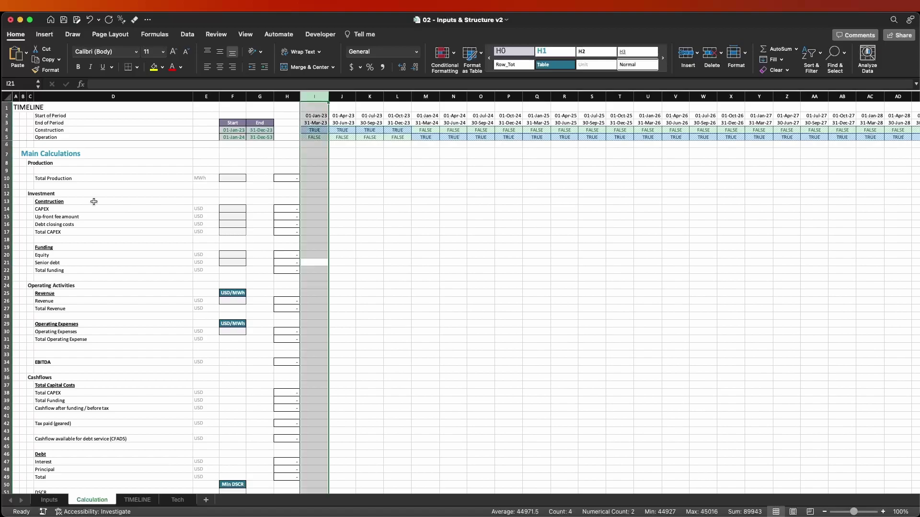
key("Right")
key("Up")
key("Up")
key("Up")
key("Up")
key("Up")
key("Up")
key("Up")
key("Up")
key("Up")
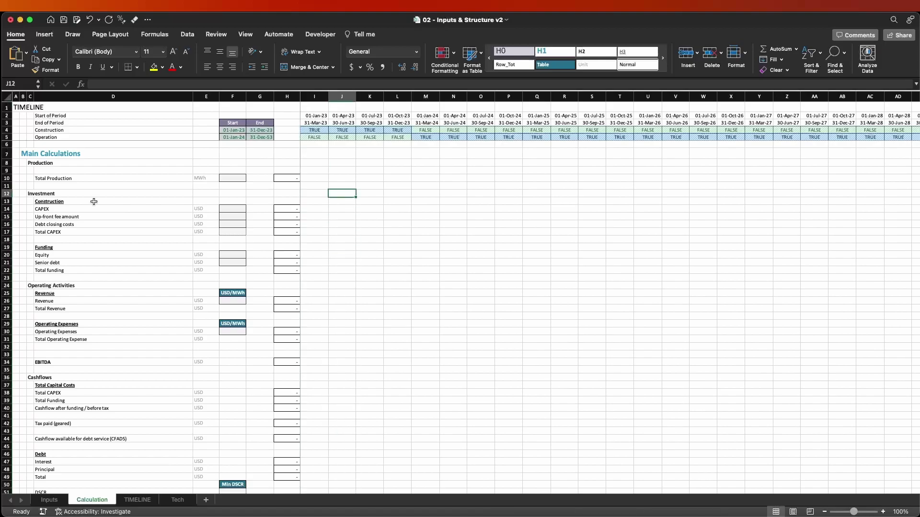
key("Left")
key("Up")
key("Up")
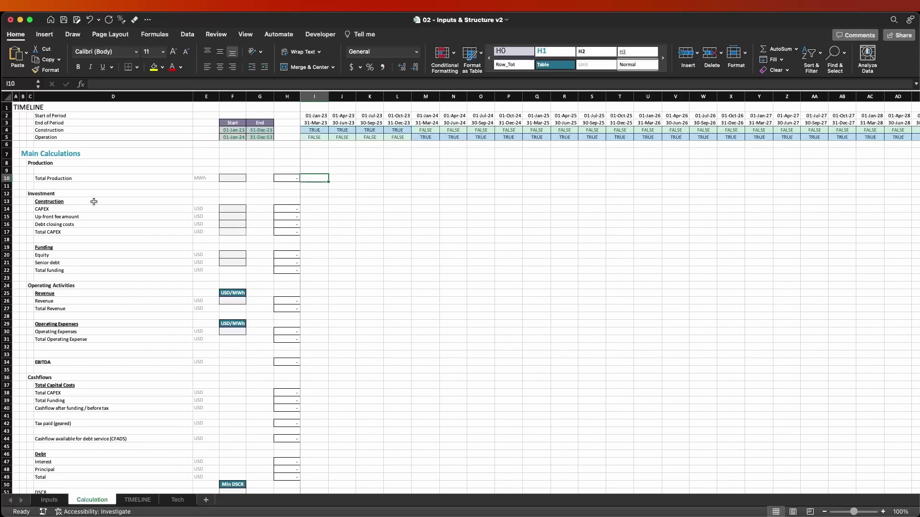
key("ctrl+shift+Right")
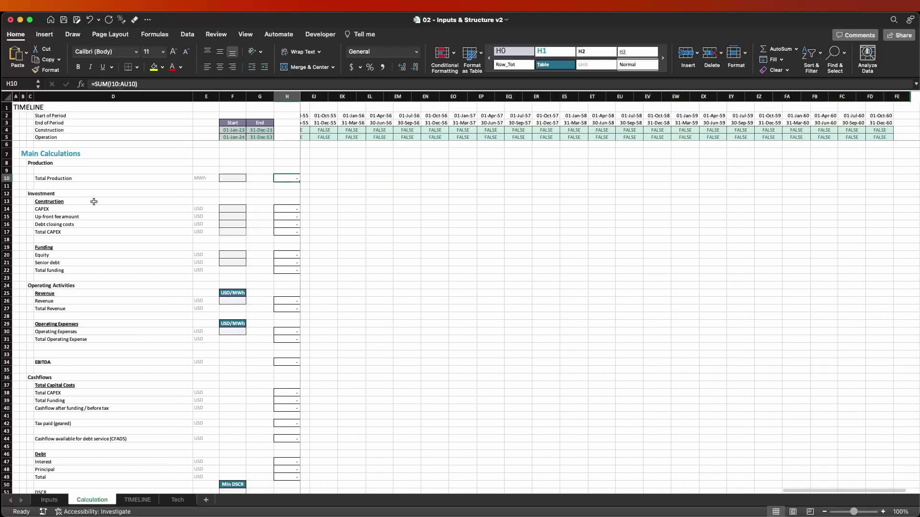
key("ctrl+shift+Left")
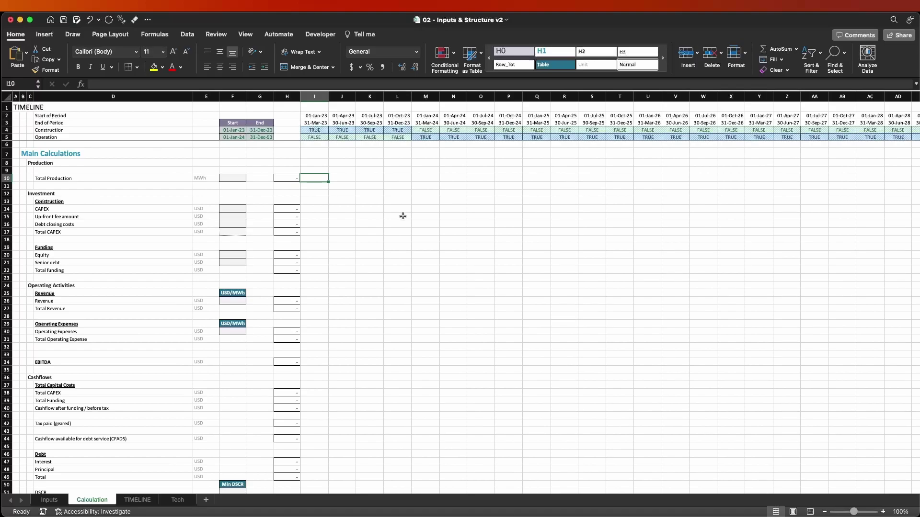
Enter 40,000 as the Total Production input in F10
key("Left")
key("Left")
key("Left")
type("400")
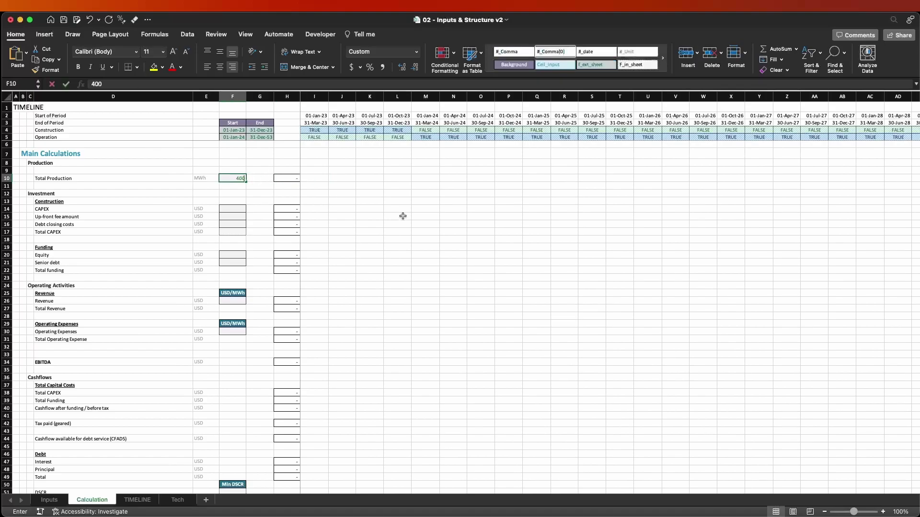
type("000")
key("F2")
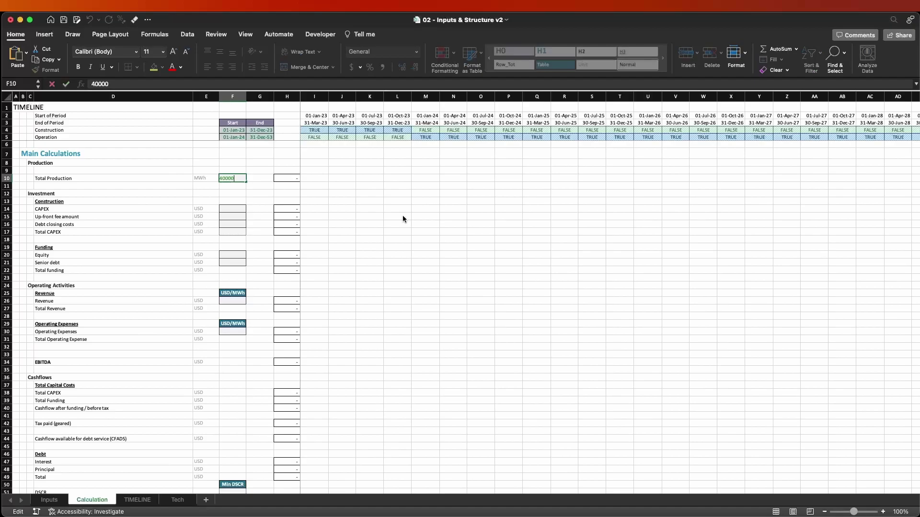
key("Return")
Enter the production formula =F10*I5 in I10
key("Up")
key("Right")
key("Right")
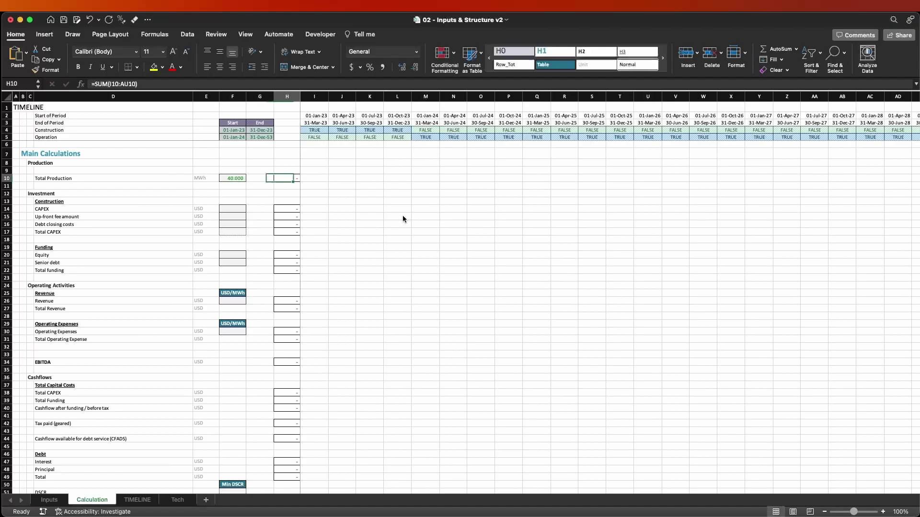
key("Right")
type("=")
key("Left")
key("Left")
key("Left")
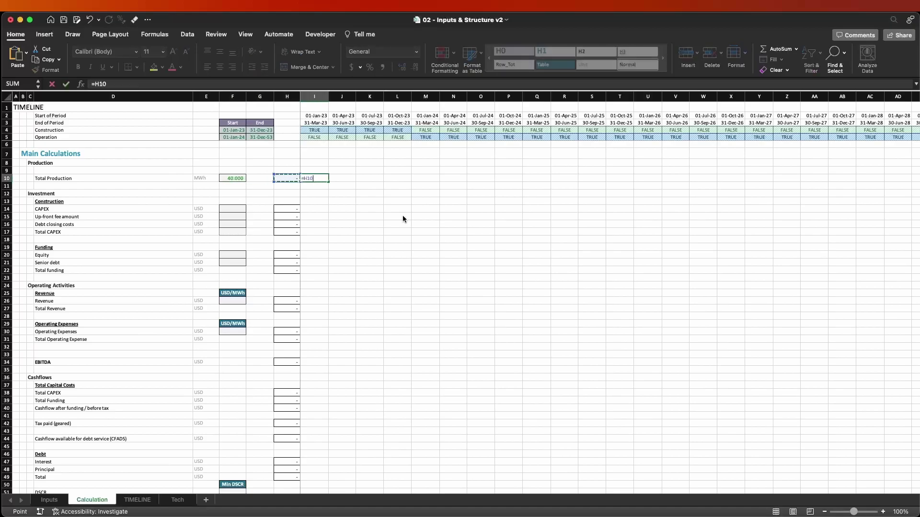
type("*")
key("Up")
key("Up")
key("Up")
key("Up")
key("Up")
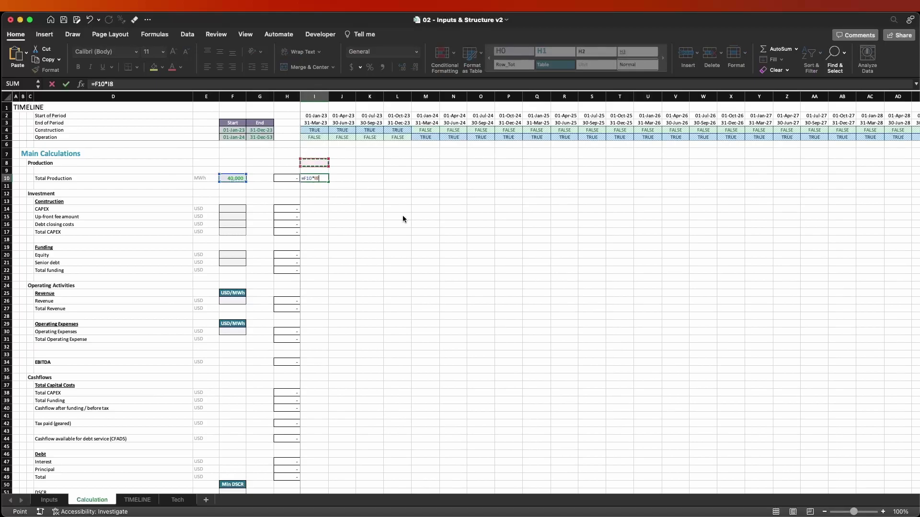
key("Return")
key("Up")
Make the F10 reference absolute so I10 reads =$F$10*I5
key("cmd+c")
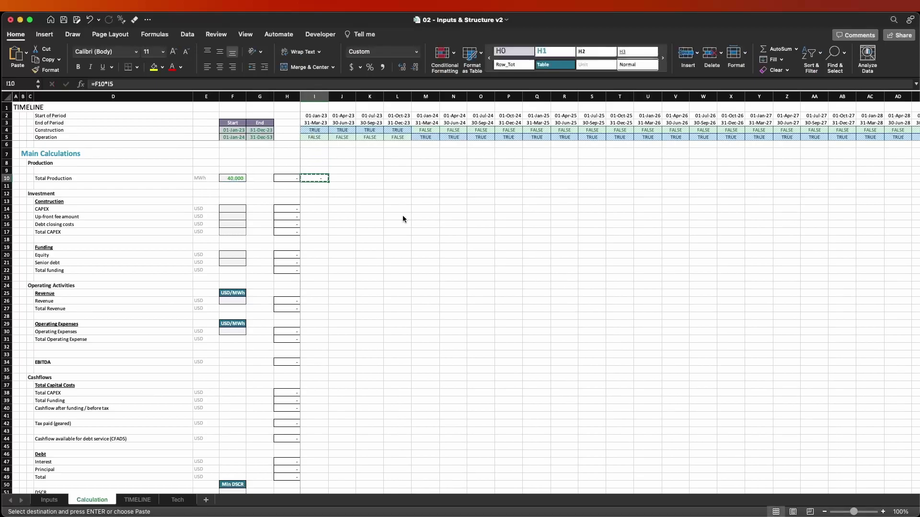
key("Escape")
key("F2")
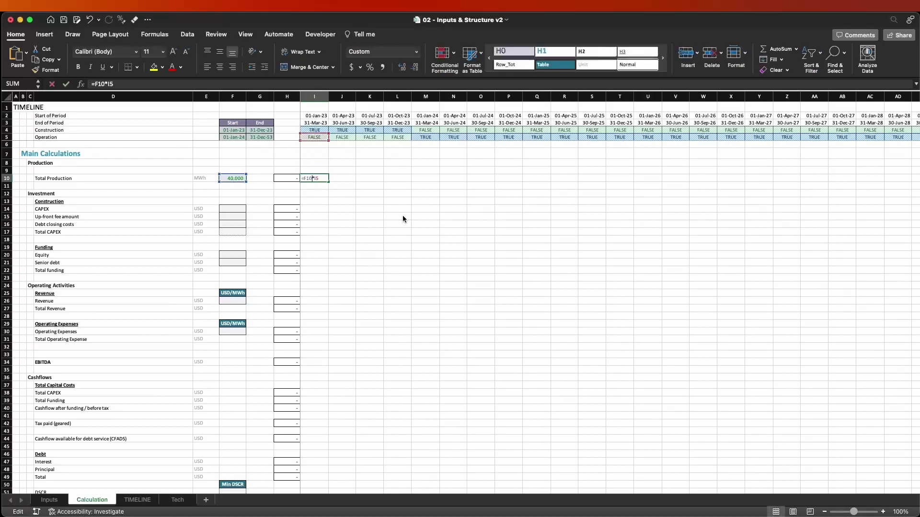
key("F4")
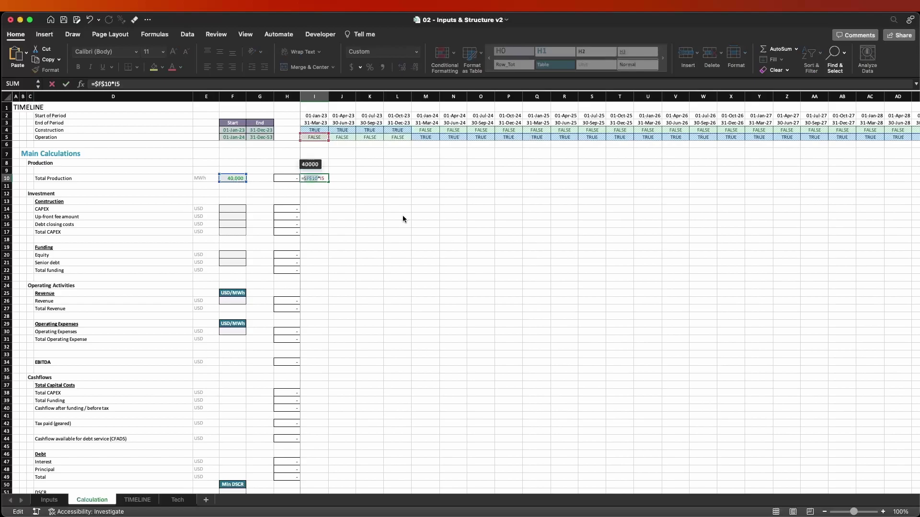
key("Return")
Copy the I10 production formula across I10:P10
key("Up")
key("cmd+c")
key("shift+Right")
key("shift+Right")
key("shift+Right")
key("shift+Right")
key("shift+Right")
key("shift+Right")
key("shift+Right")
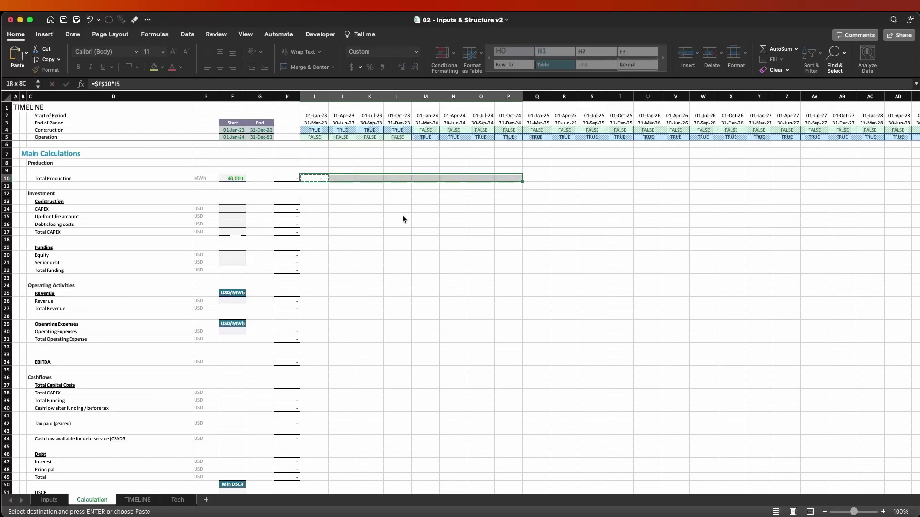
key("cmd+v")
key("Right")
key("Right")
Check the copied production formulas in K10 and L10
key("F2")
key("Escape")
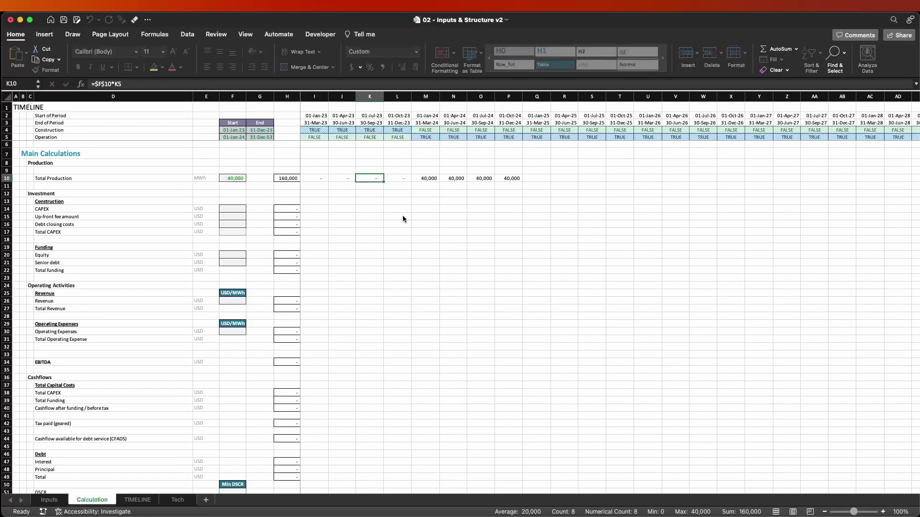
key("Right")
key("F2")
key("Escape")
key("Right")
Inspect the production formulas in M10 and N10, then return to the F10 input
key("F2")
key("Escape")
key("Escape")
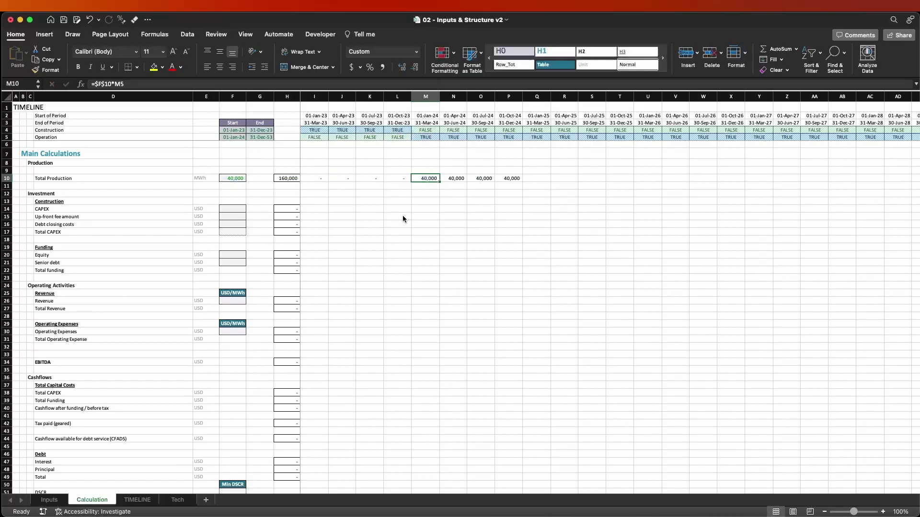
key("F2")
key("Escape")
key("Right")
key("F2")
key("Escape")
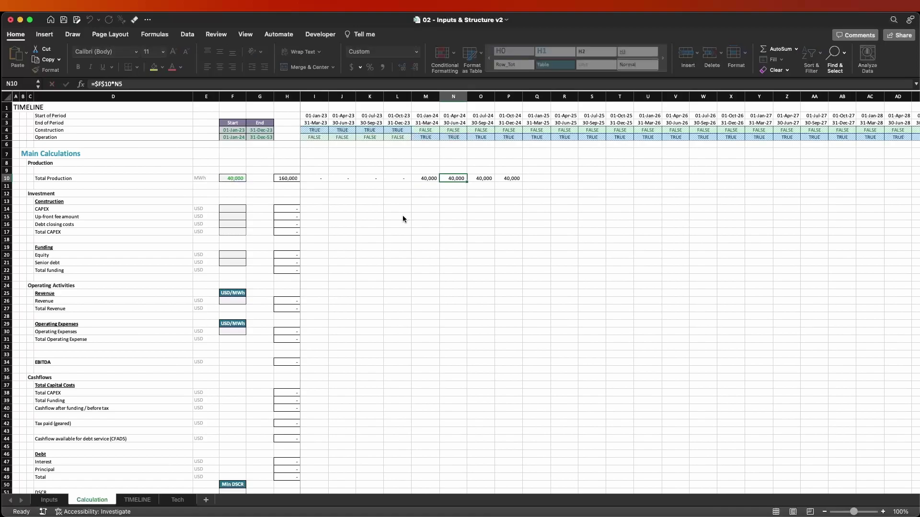
key("F2")
key("Escape")
key("Left")
key("Left")
key("Left")
key("Left")
key("Left")
key("Left")
key("Left")
key("Left")
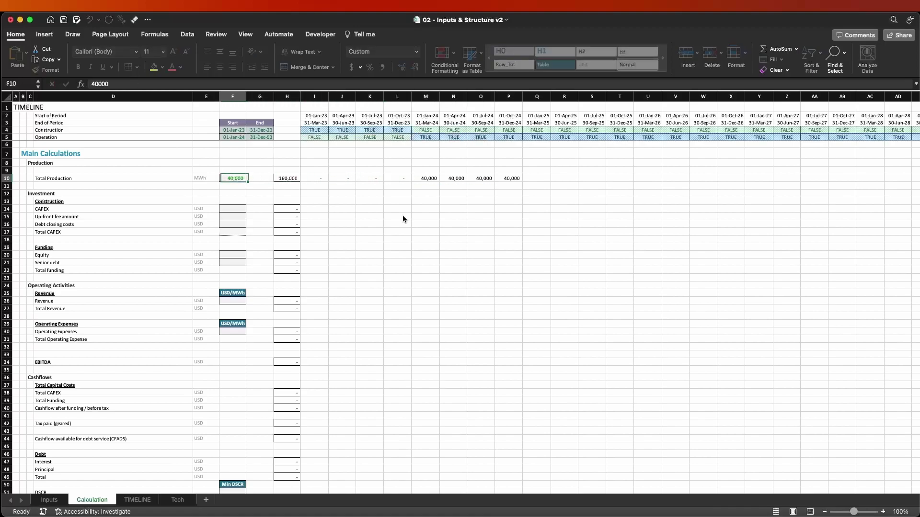
key("Escape")
Check M10's references, then select I10:P10 and delete the production formulas
key("Right")
key("Right")
key("Right")
key("Right")
key("Right")
key("Right")
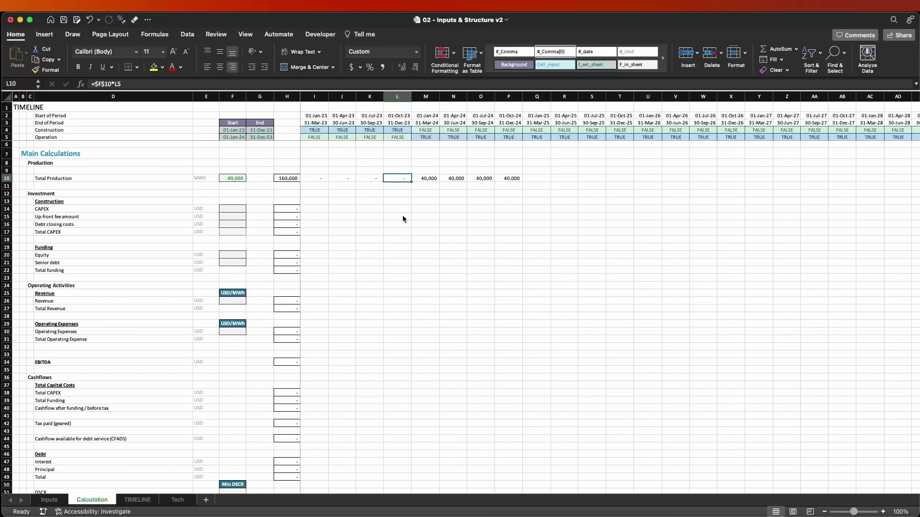
key("Right")
key("F2")
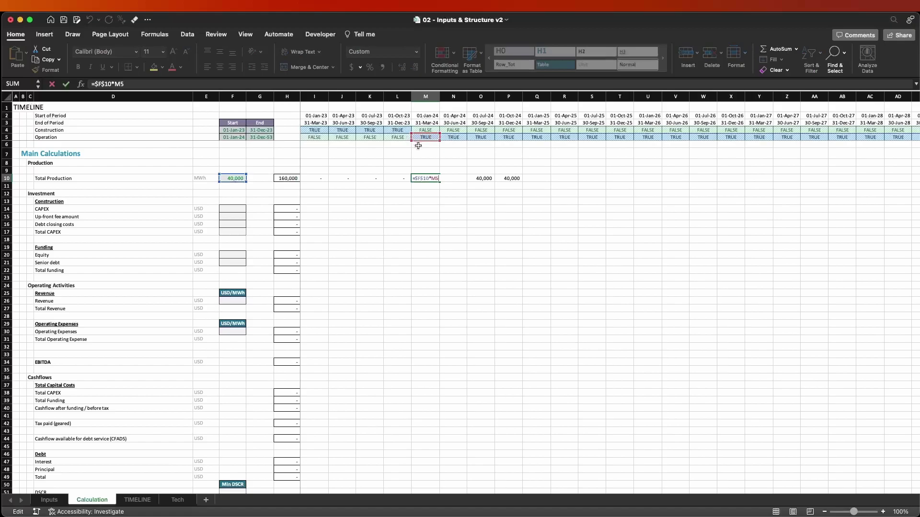
key("Escape")
key("Left")
key("Left")
key("Left")
key("Left")
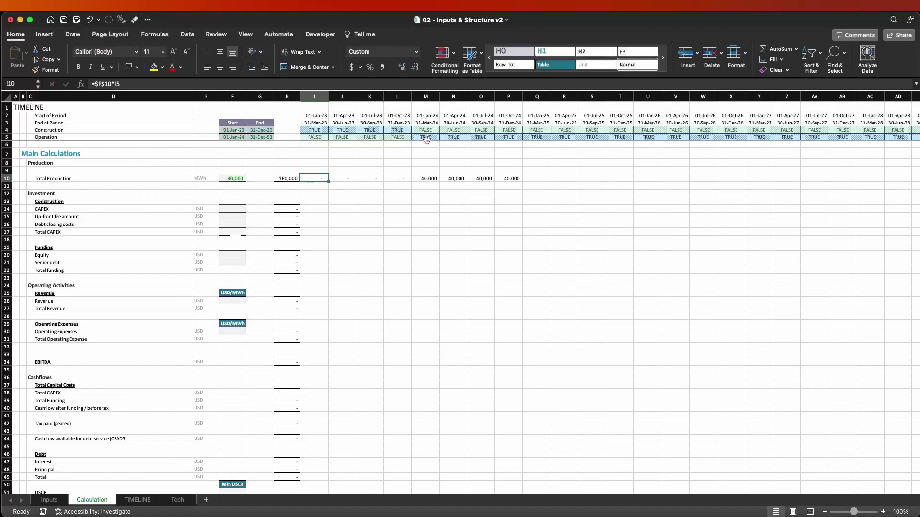
key("Right")
key("Right")
key("Right")
key("Right")
key("Right")
key("Right")
key("Right")
key("ctrl+shift+Left")
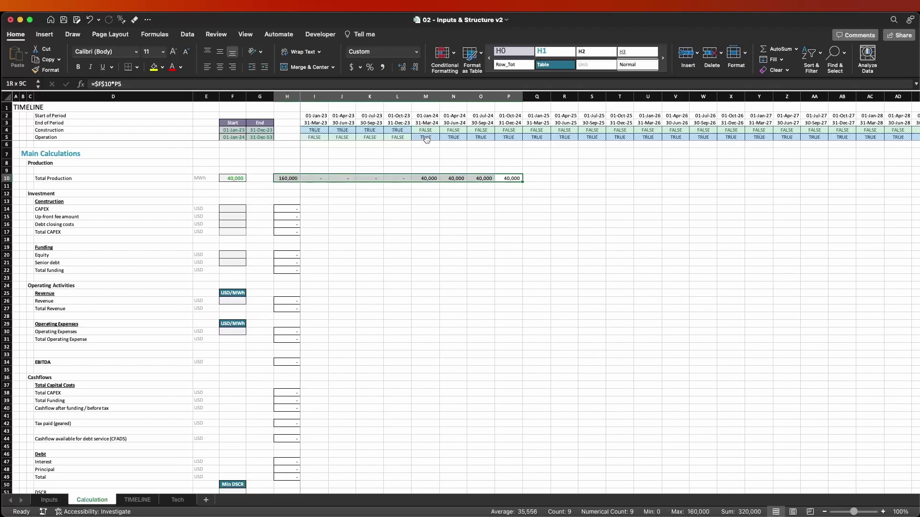
key("shift+Right")
key("Delete")
key("Left")
key("Left")
key("Left")
key("Left")
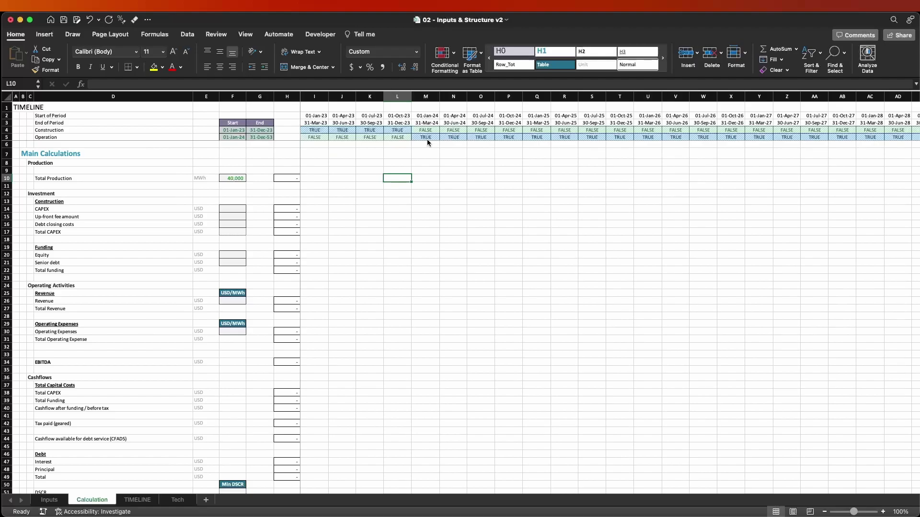
Undo the deletion to bring back the Total Production formulas and inspect N10
key("super+y")
key("Left")
key("Left")
key("Left")
key("Left")
key("Left")
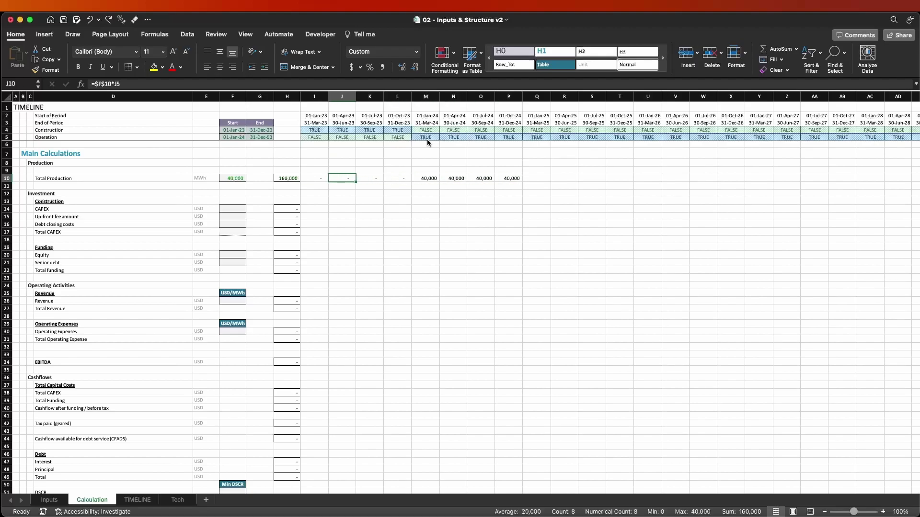
key("Right")
key("Right")
key("Right")
key("Right")
key("F2")
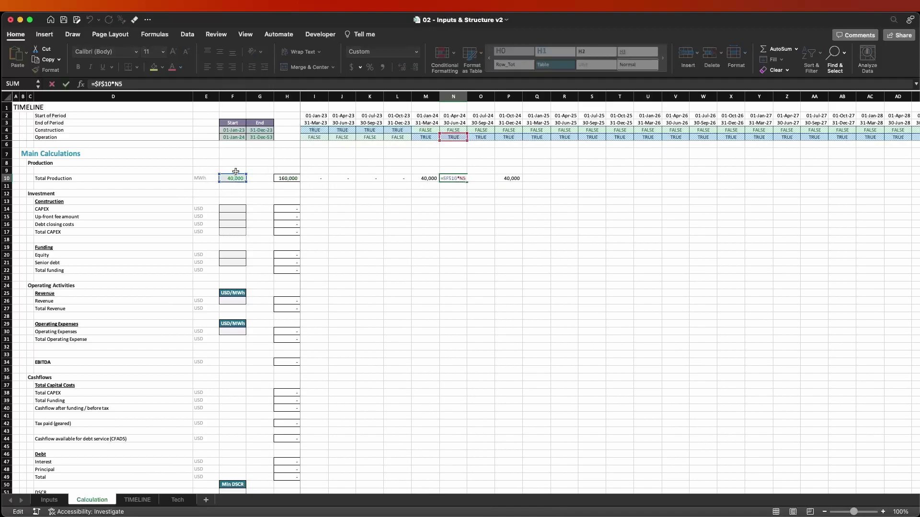
key("ctrl+Return")
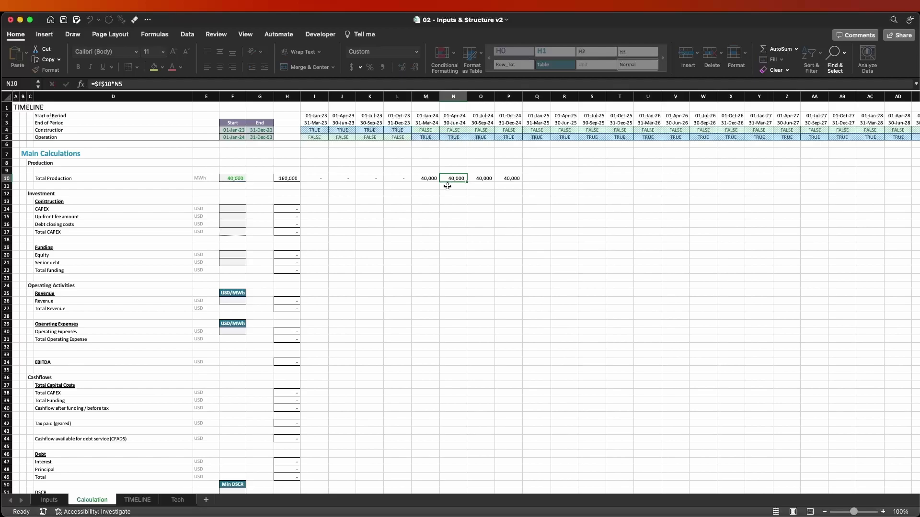
Replace N10's formula with =$F$10, the absolute 40,000 input reference
key("Delete")
type("=")
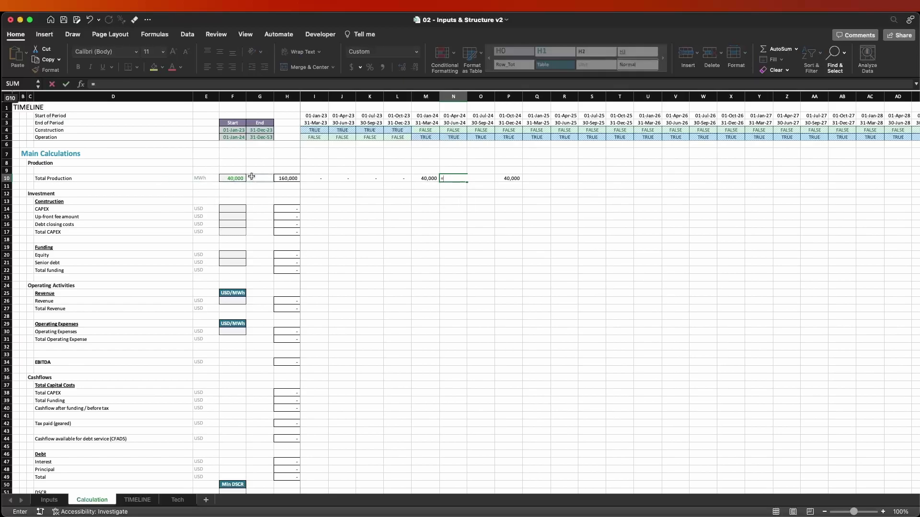
left_click(232, 178)
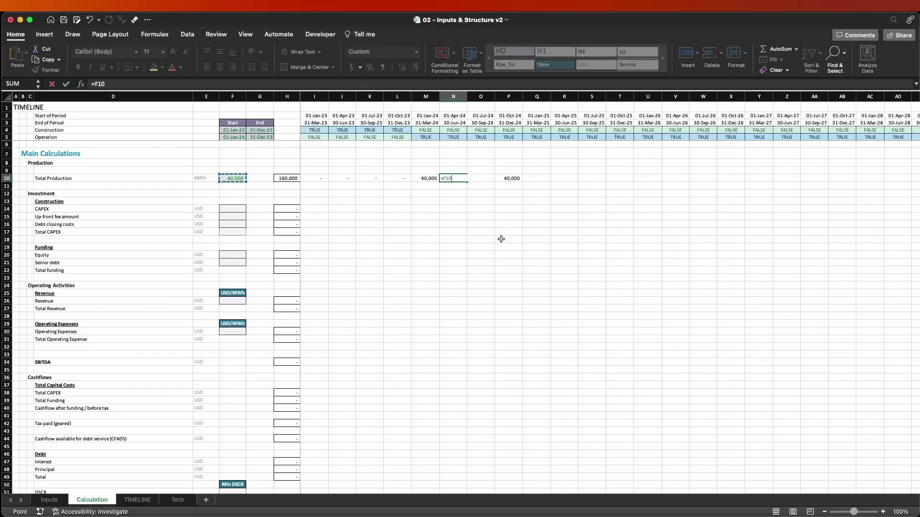
key("F4")
key("Return")
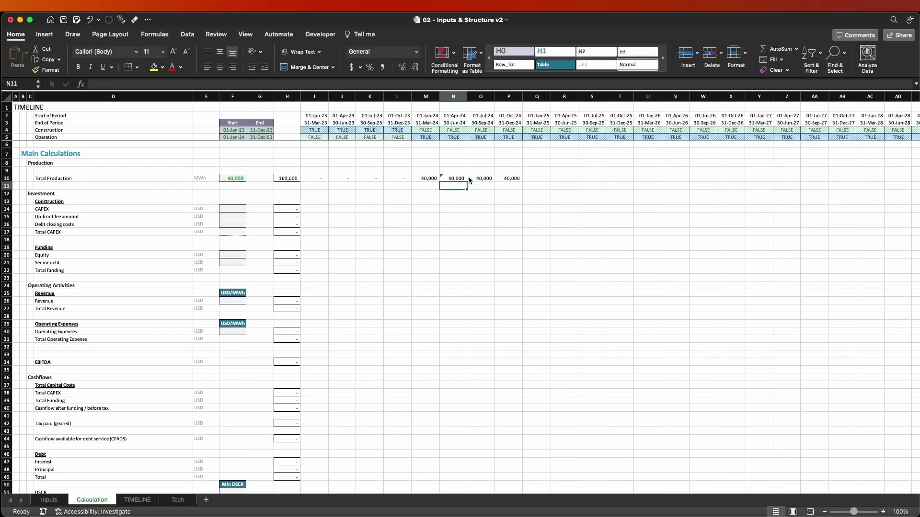
Copy N11's 40,000 formula into S14 and check the pasted formula
key("Up")
key("super+c")
key("Down")
key("super+v")
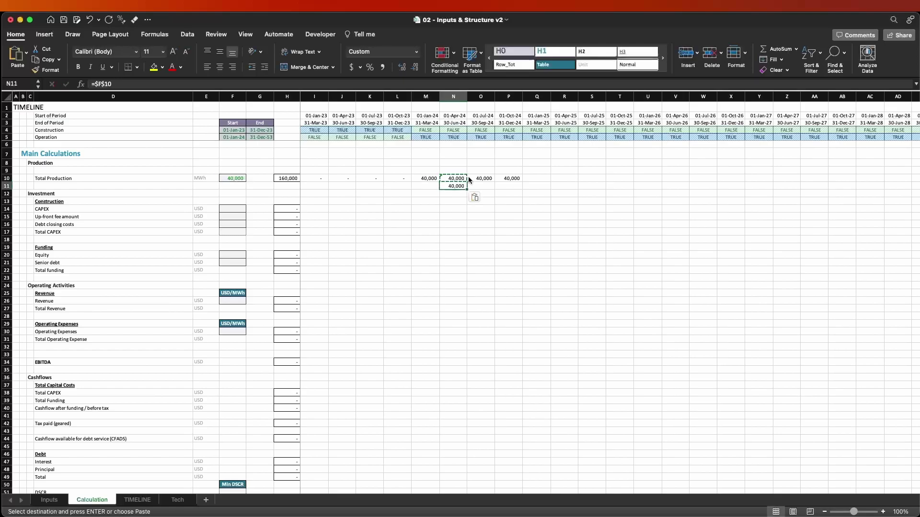
key("ctrl+u")
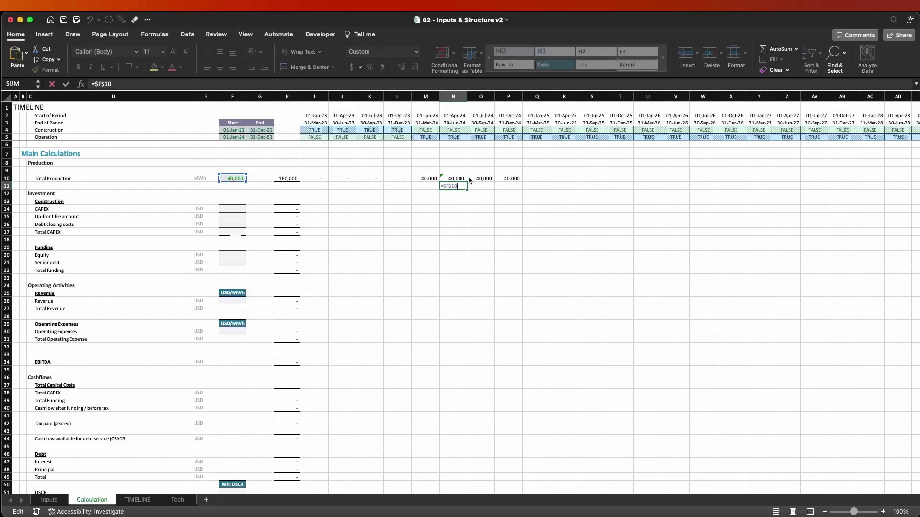
key("Escape")
key("super+c")
key("Right")
key("Right")
key("Right")
key("Right")
key("Right")
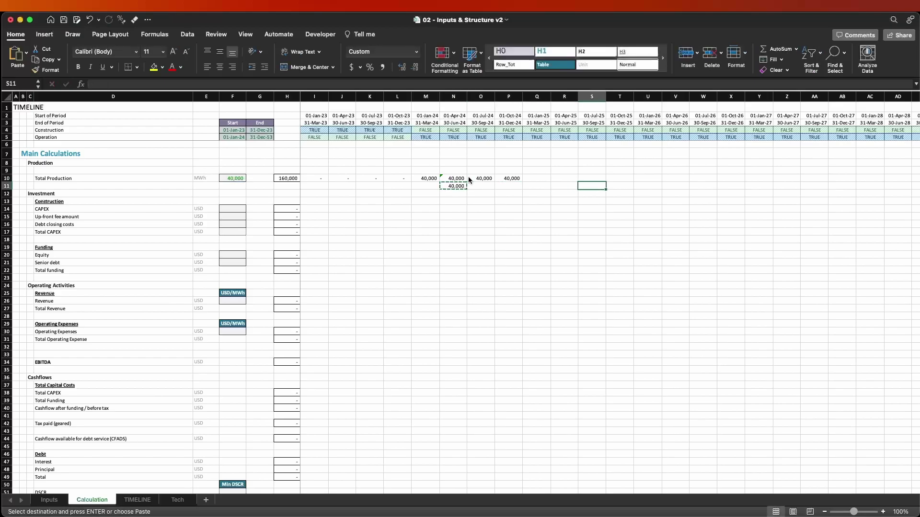
key("Down")
key("Down")
key("Down")
key("super+v")
key("ctrl+u")
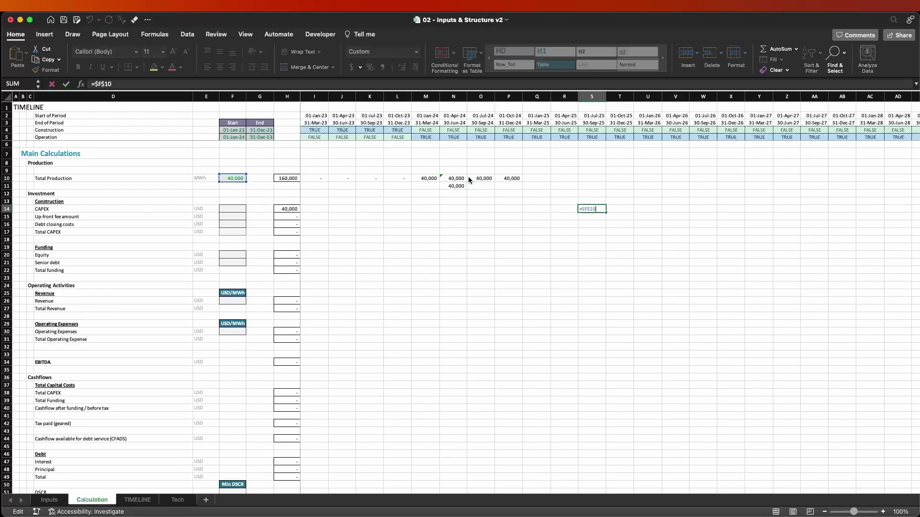
left_click(466, 177)
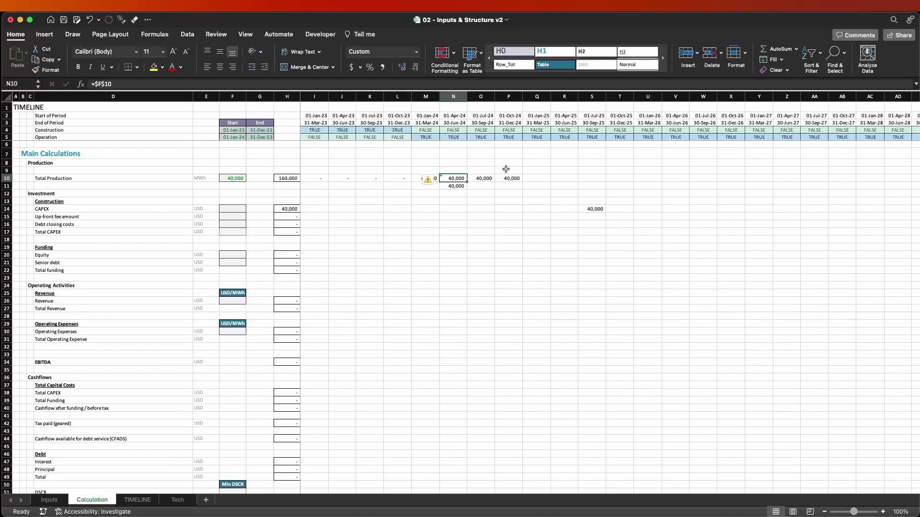
Re-enter N10 as =F$10 with the row locked, showing 40,000
key("ctrl+u")
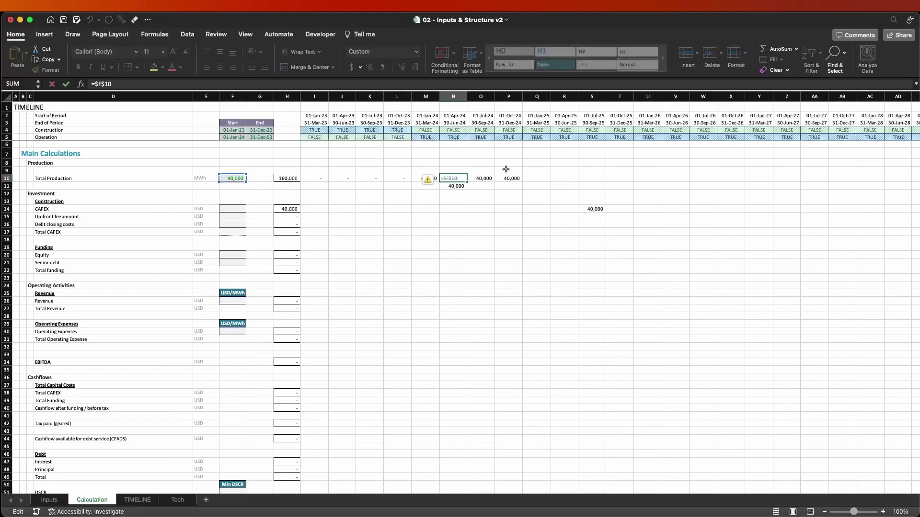
key("Escape")
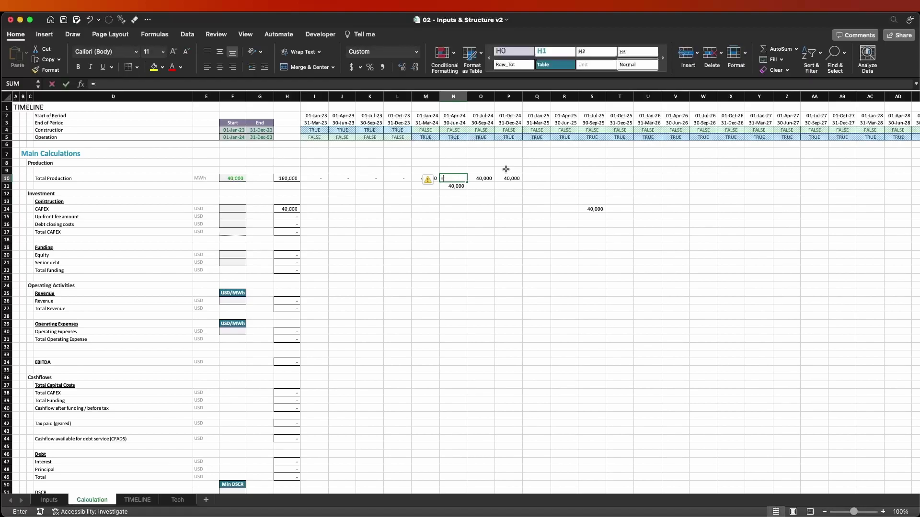
type("=f10")
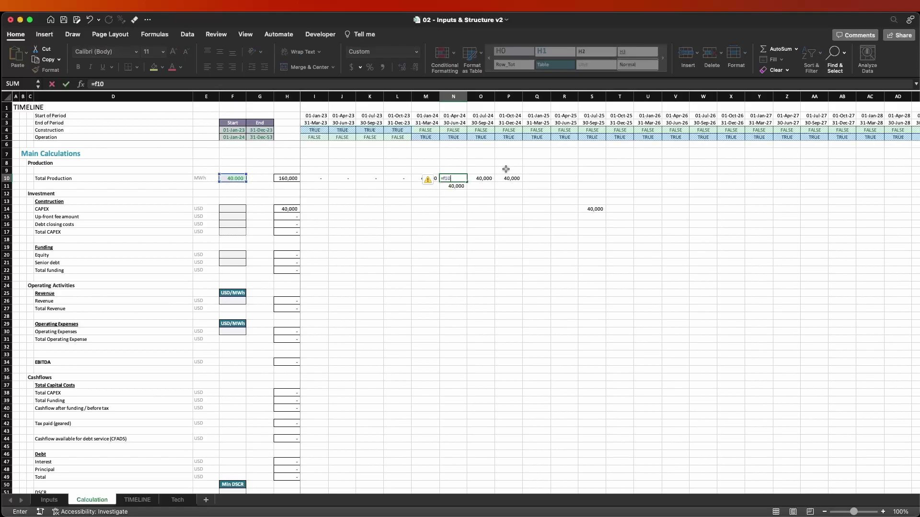
key("F4")
key("F4")
key("ctrl+Return")
key("super+c")
key("Down")
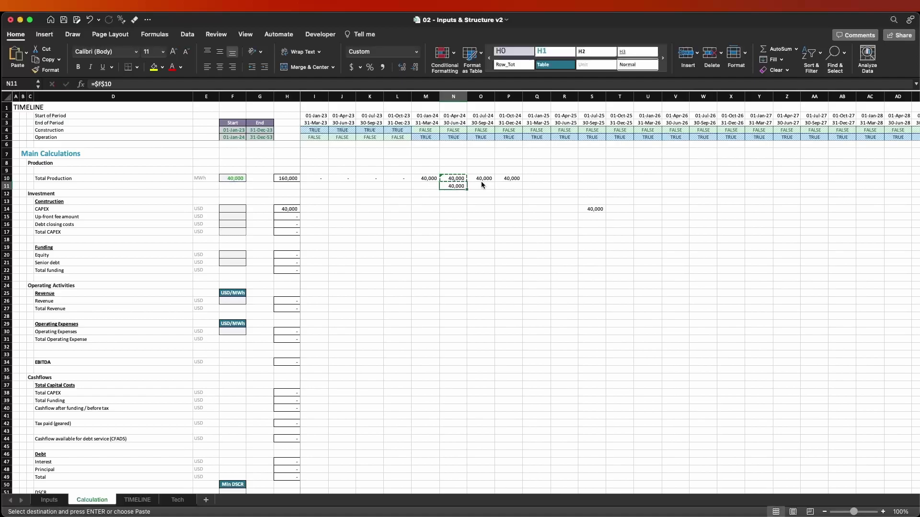
key("Escape")
key("Up")
key("F2")
key("Escape")
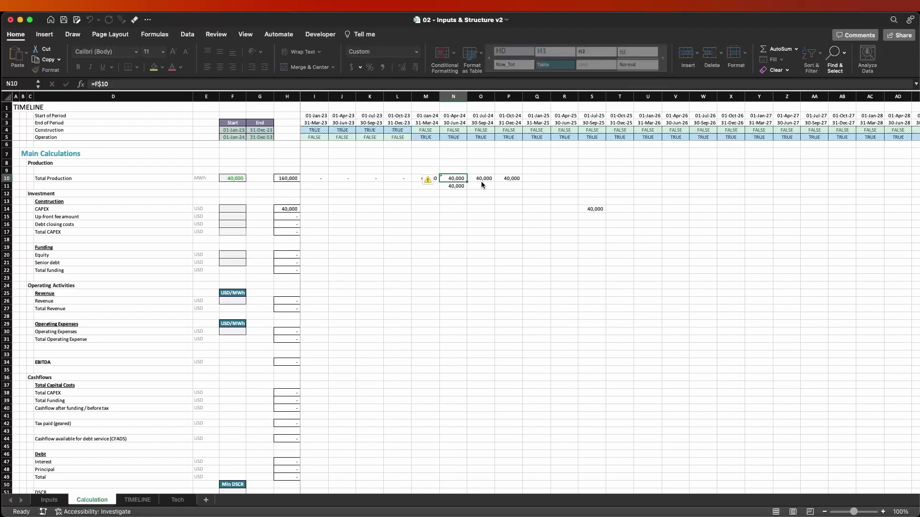
Re-confirm N11's =F$10 formula and copy it
key("Down")
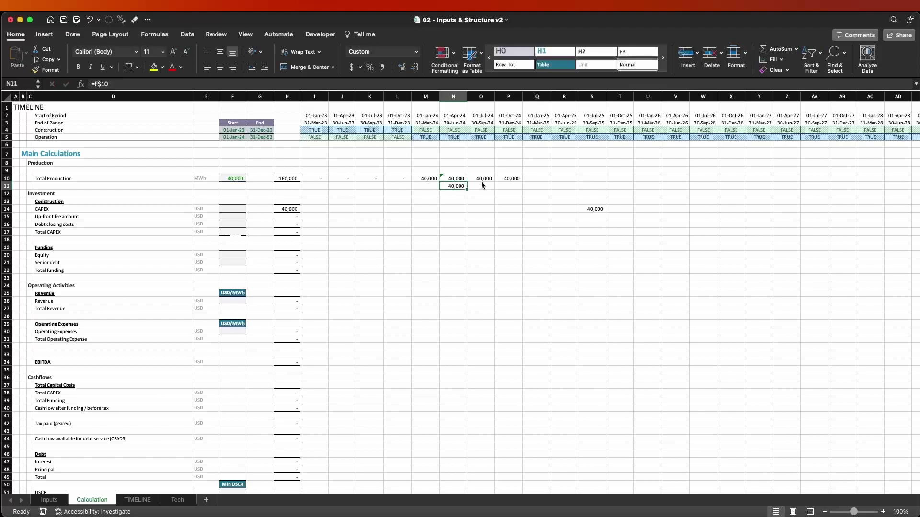
key("F2")
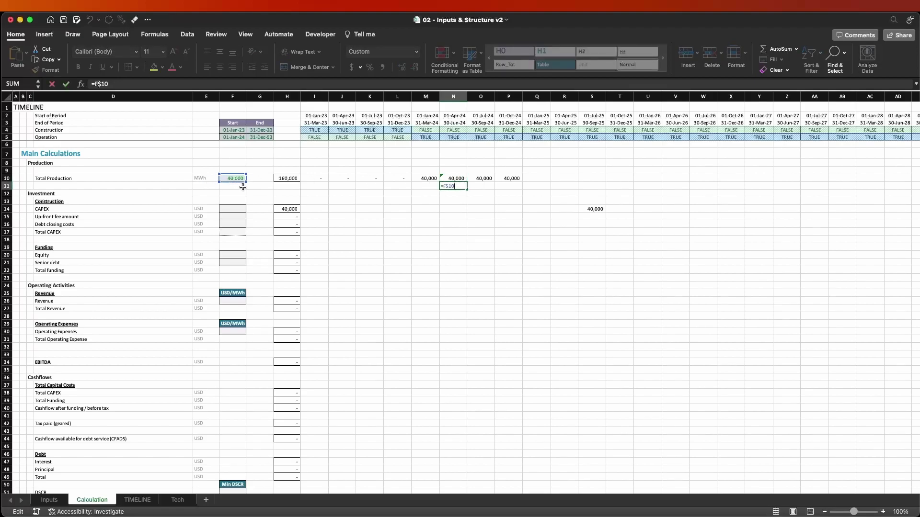
key("ctrl+Return")
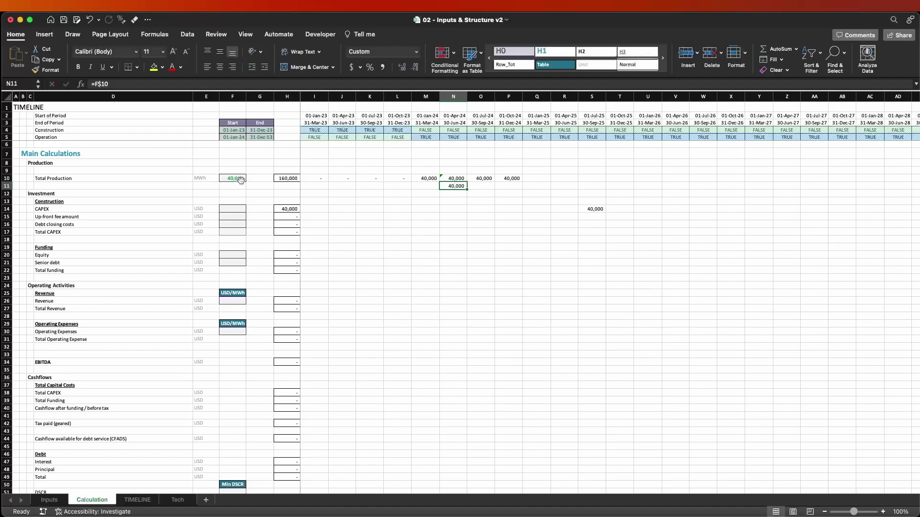
key("cmd+c")
key("Down")
key("Down")
key("super+Left")
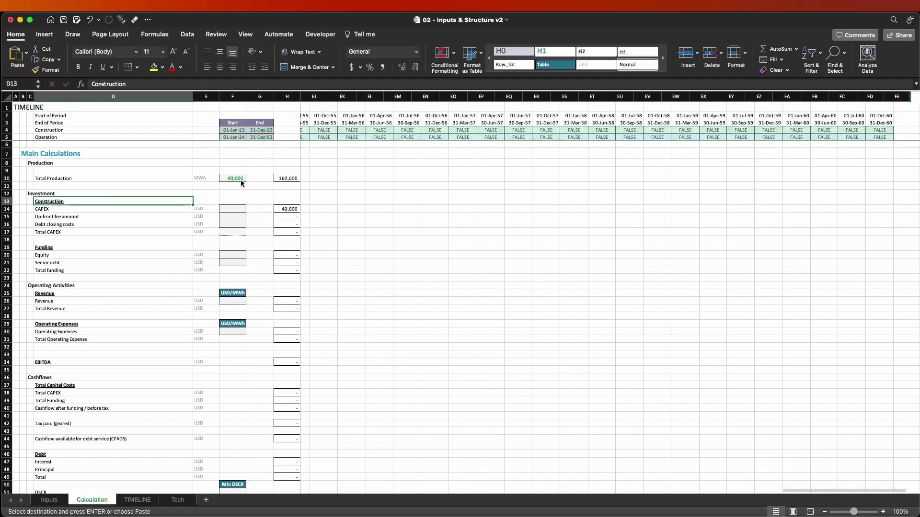
Enter the test formula =K$10 in S14
key("Right")
key("Right")
key("Right")
key("Right")
key("Right")
key("Right")
key("Down")
key("super+Right")
type("=K$10")
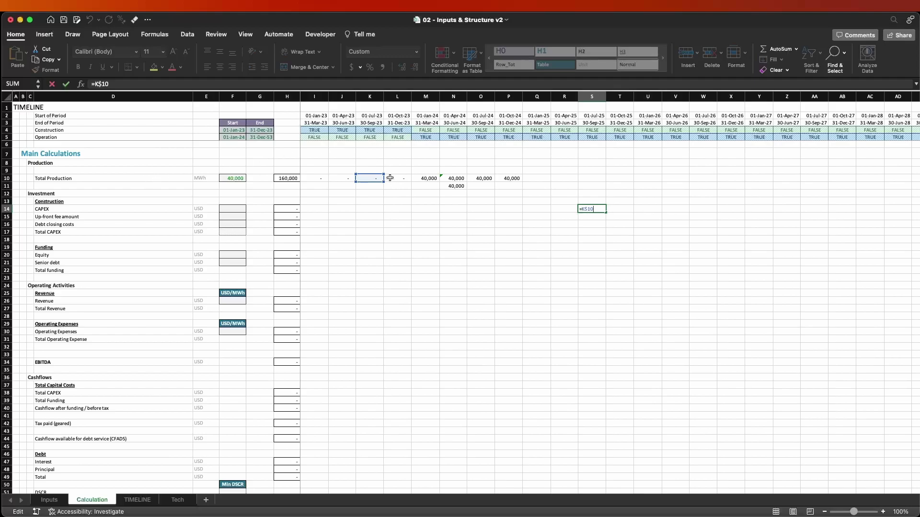
key("ctrl+Return")
Change N10's formula to =$F10, locking the column instead of the row
key("Left")
key("Left")
key("Left")
key("Left")
key("Left")
key("Left")
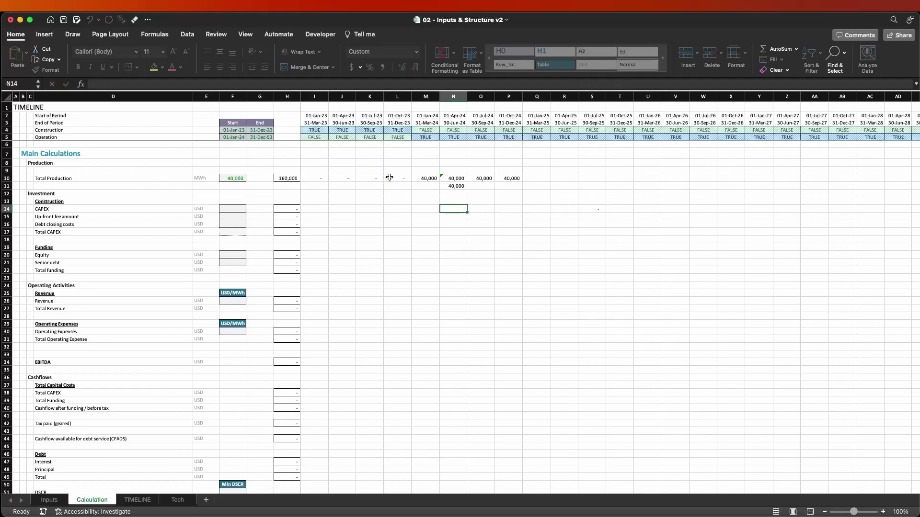
key("Up")
key("Up")
key("Up")
key("Right")
key("Up")
key("F2")
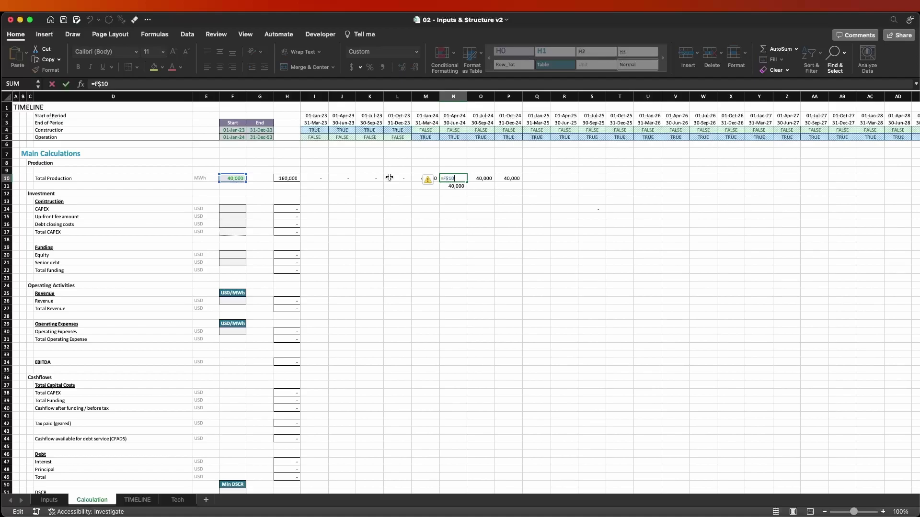
key("F4")
key("Return")
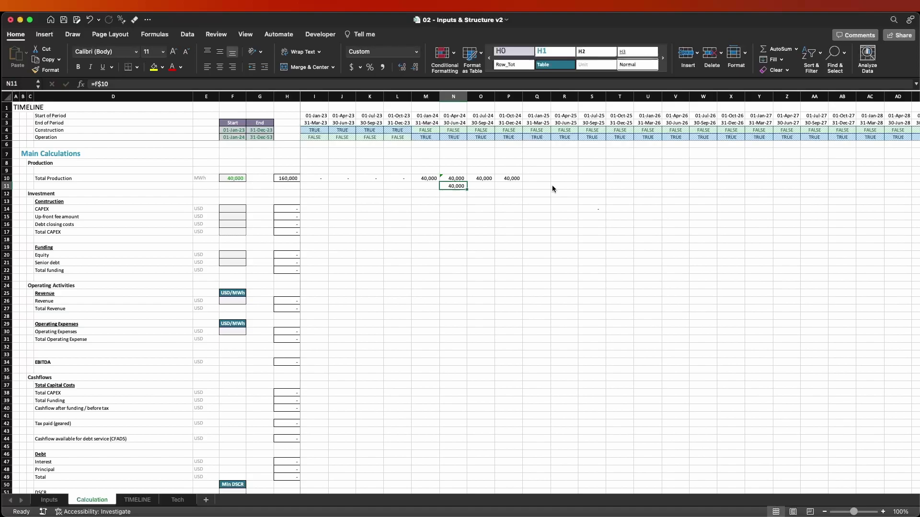
Copy N10's formula into N11, where it becomes =$F11
key("Down")
key("Up")
key("Up")
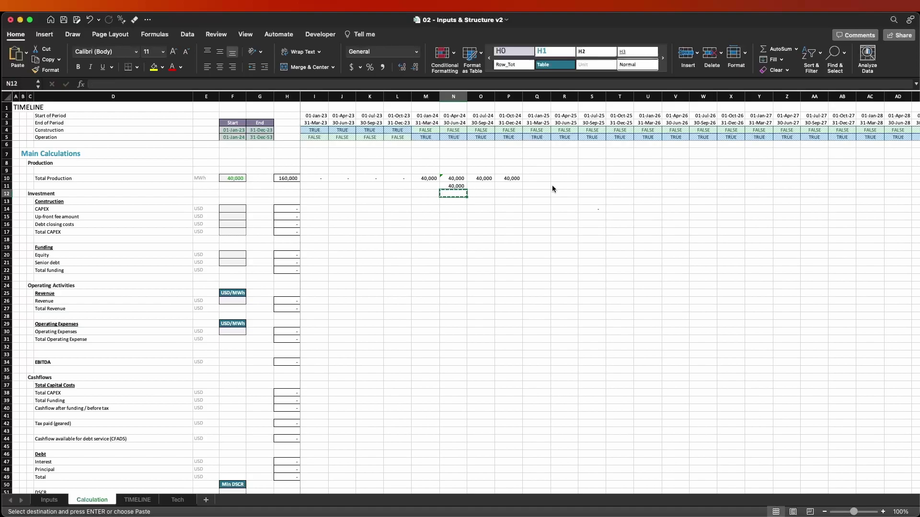
key("Down")
key("super+c")
key("super+z")
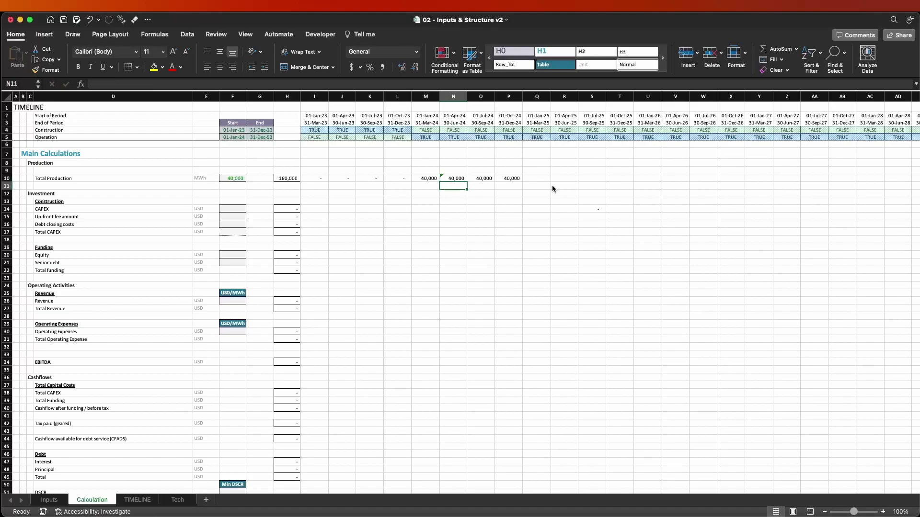
key("Up")
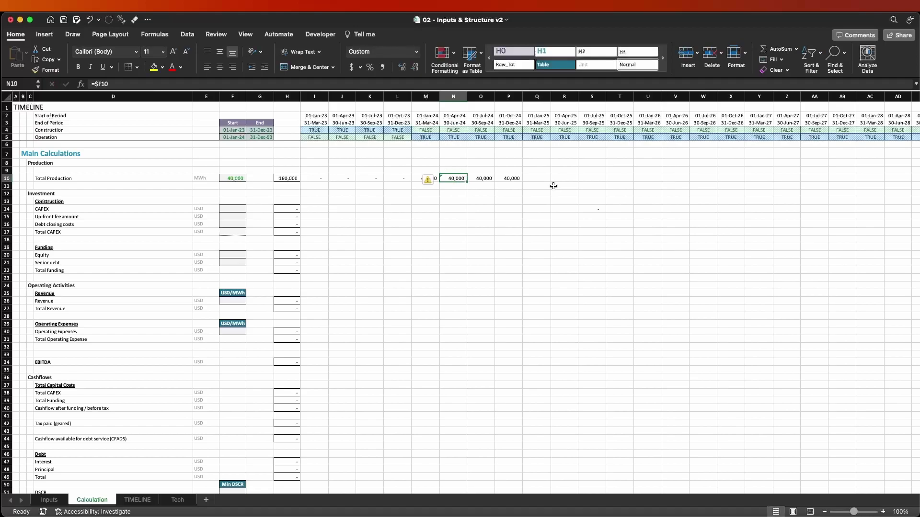
key("super+c")
key("Down")
key("Return")
key("F2")
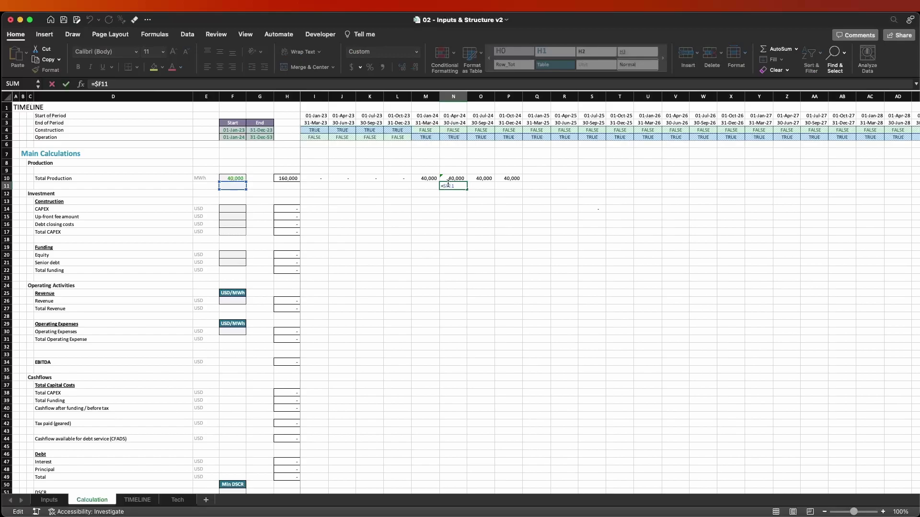
key("Escape")
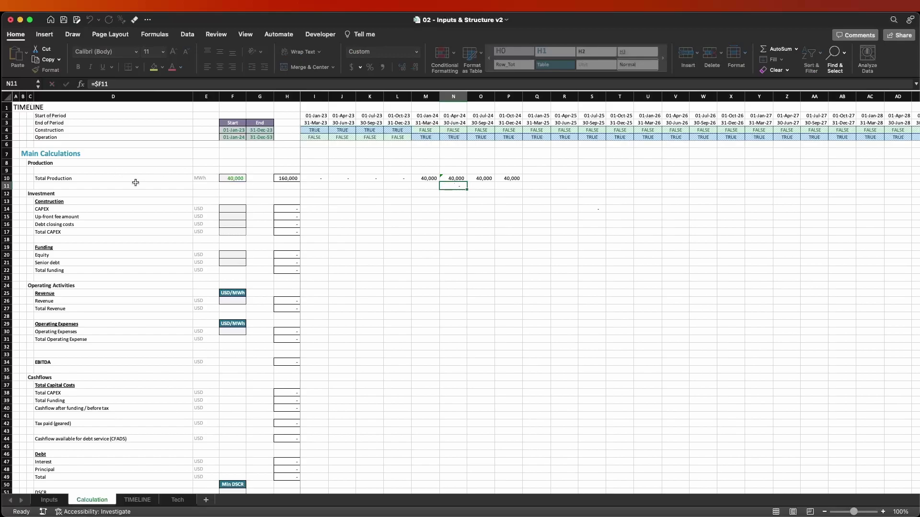
Copy the formula on into N12 and S14, giving =$F12 and =$F14
key("super+c")
key("Down")
key("Return")
key("F2")
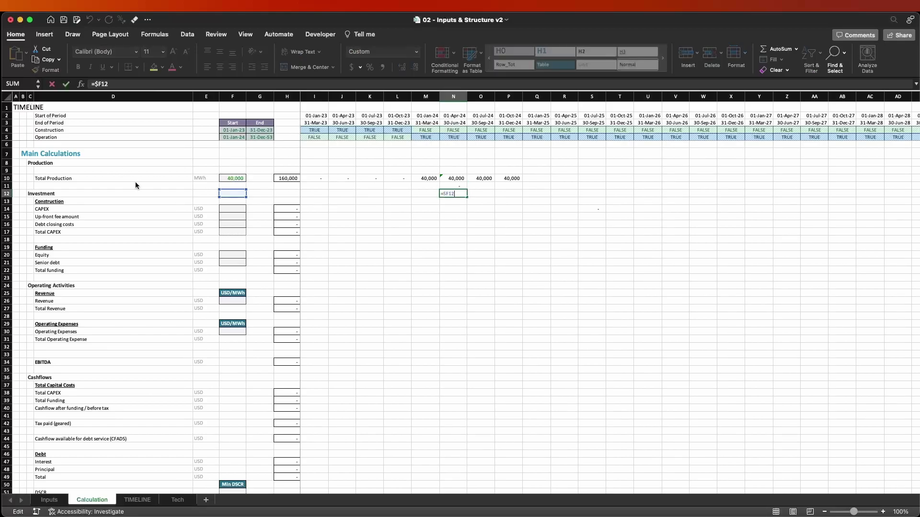
key("Escape")
key("super+c")
key("shift+Right")
key("shift+Right")
key("shift+Right")
key("shift+Right")
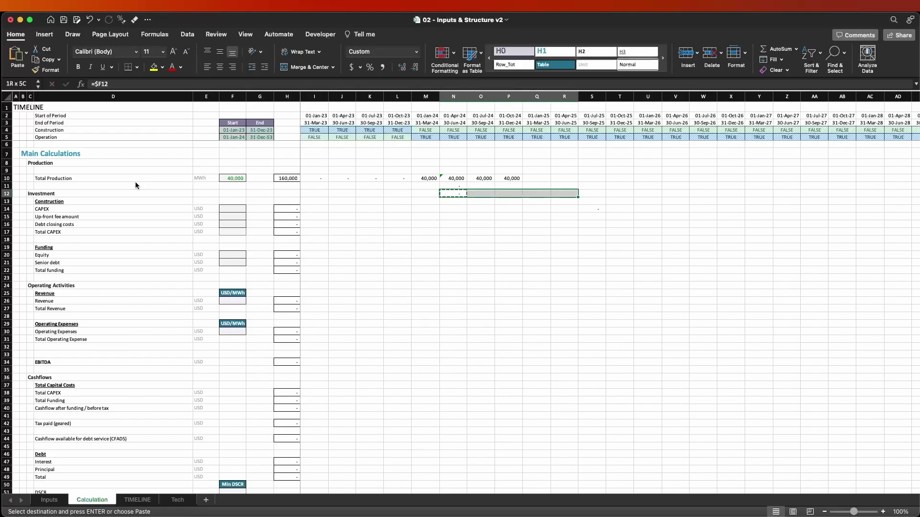
key("Right")
key("Right")
key("Right")
key("Right")
key("Right")
key("Down")
key("Down")
key("Return")
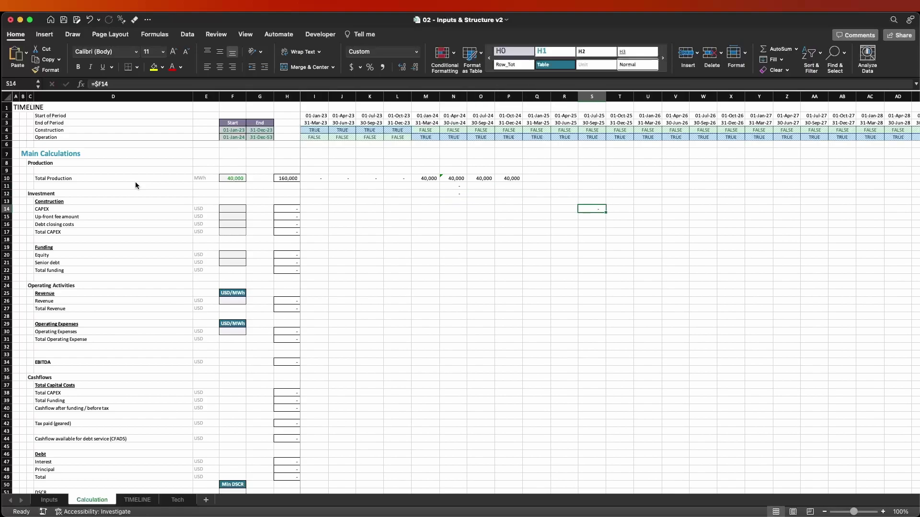
key("F2")
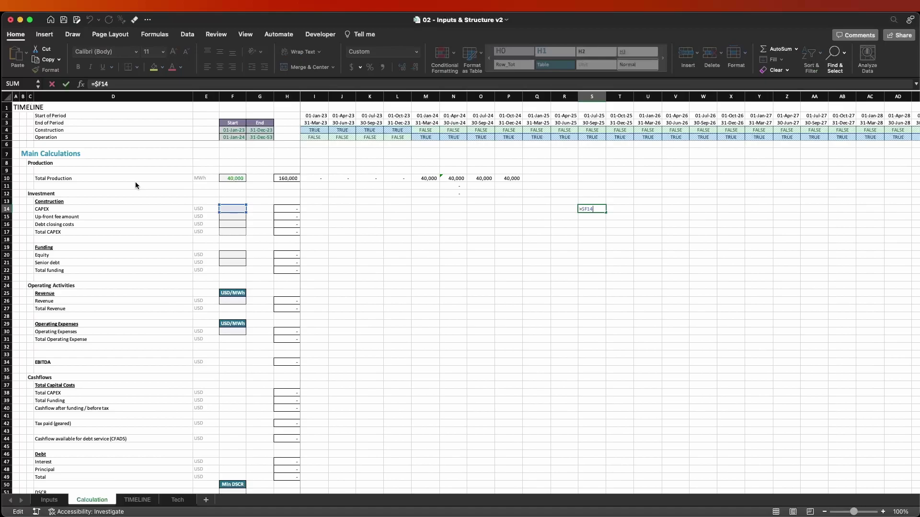
key("Escape")
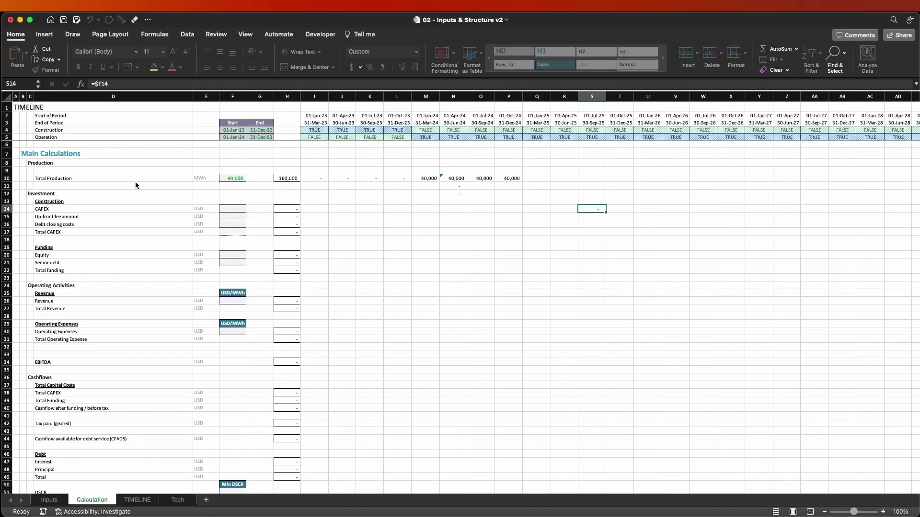
Clear the range I10:S14, removing the test formulas and quarterly production values
key("shift+Up")
key("shift+Up")
key("shift+Up")
key("shift+Left")
key("shift+Left")
key("shift+Left")
key("shift+Left")
key("shift+Up")
key("shift+Left")
key("shift+Left")
key("shift+Left")
key("shift+Left")
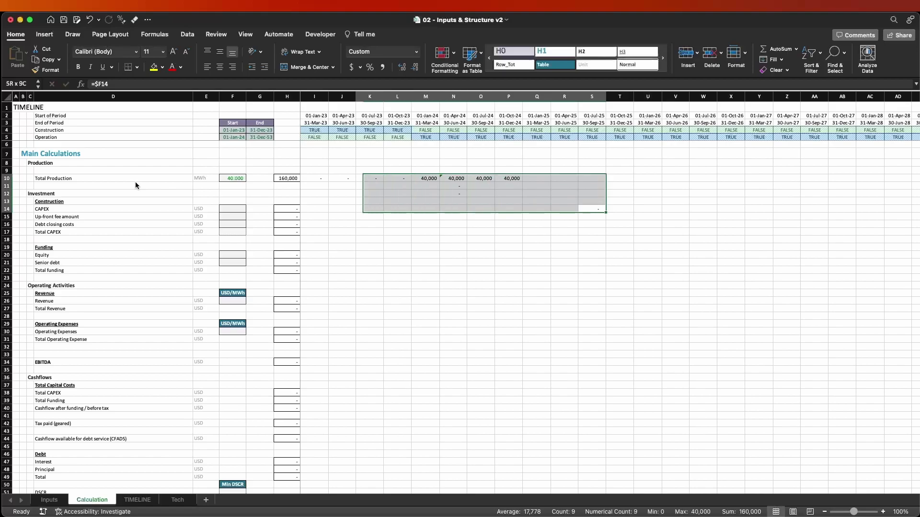
key("shift+Left")
key("shift+Left")
key("Delete")
key("Left")
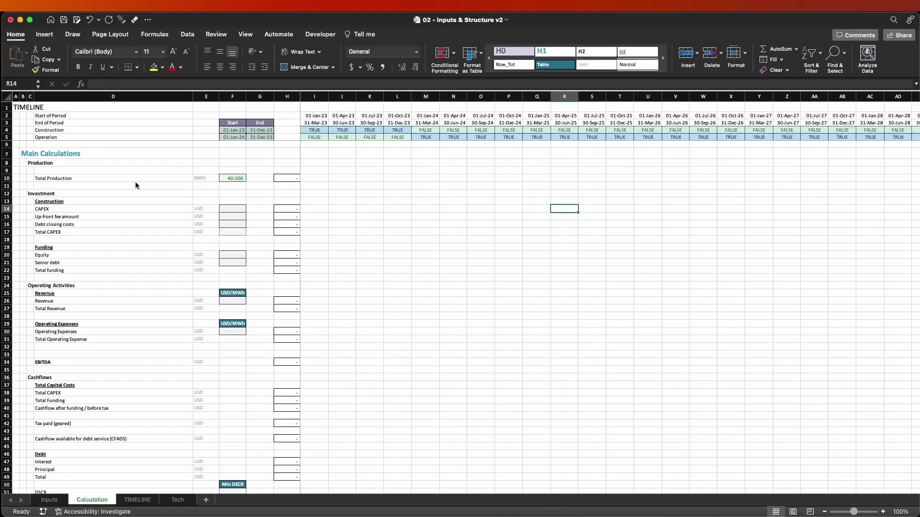
Enter =$F10*I$5 in I10, multiplying the 40,000 input by Q1's Operation flag
key("Up")
key("Up")
key("Up")
key("Up")
key("ctrl+Left")
key("Right")
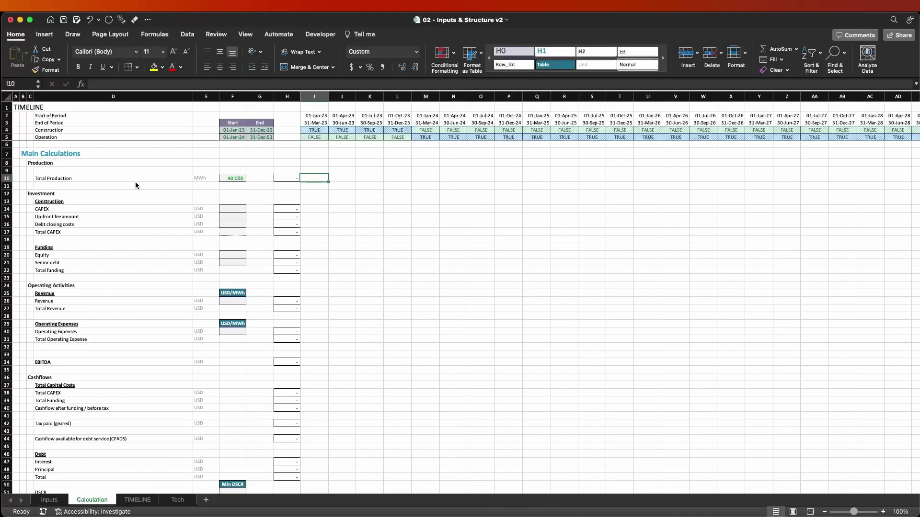
type("=")
key("Left")
key("Left")
key("Left")
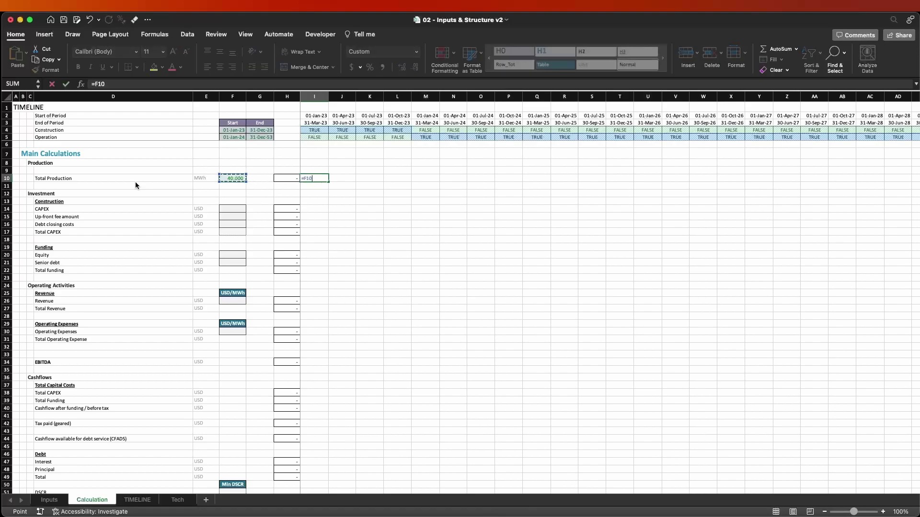
key("Return")
key("Up")
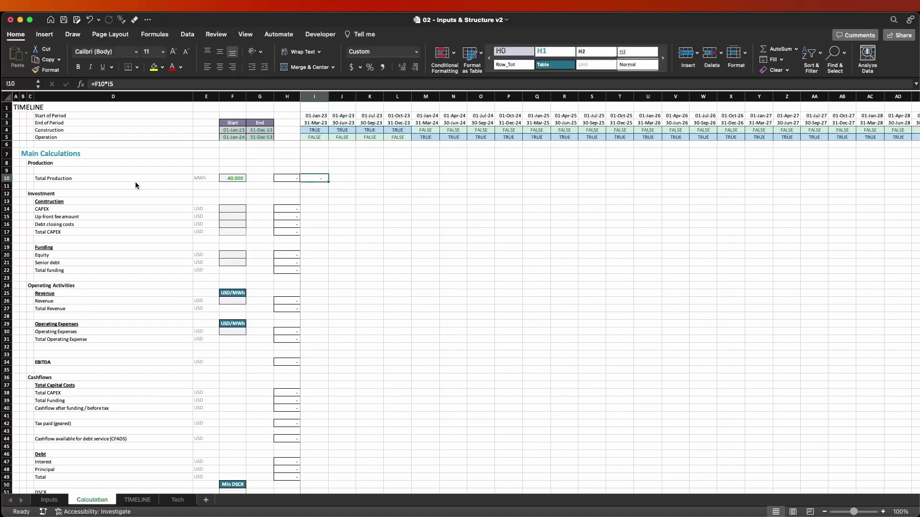
type("=")
key("Left")
key("Left")
key("Left")
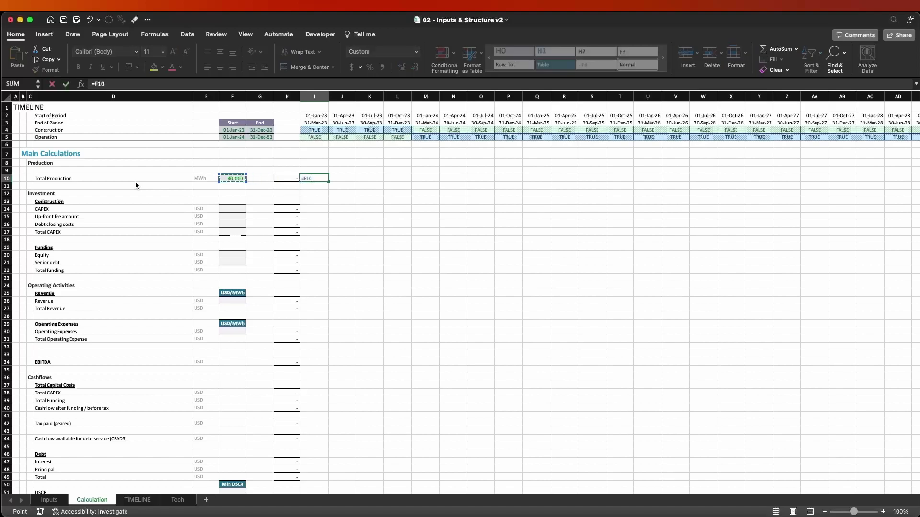
key("F4")
key("F4")
key("F4")
type("*")
key("Up")
key("Up")
key("Up")
key("Up")
key("Up")
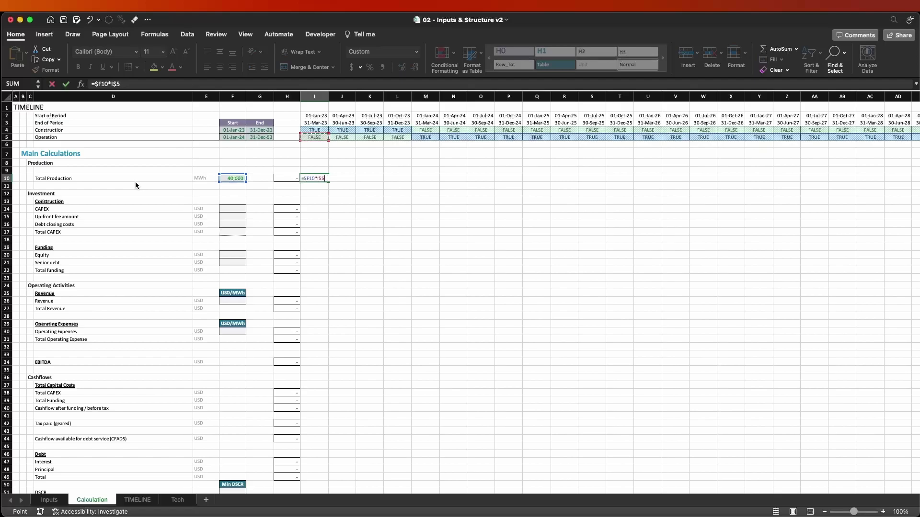
key("Return")
key("Return")
Copy the I10 production formula across the quarters I10:R10
key("ctrl+c")
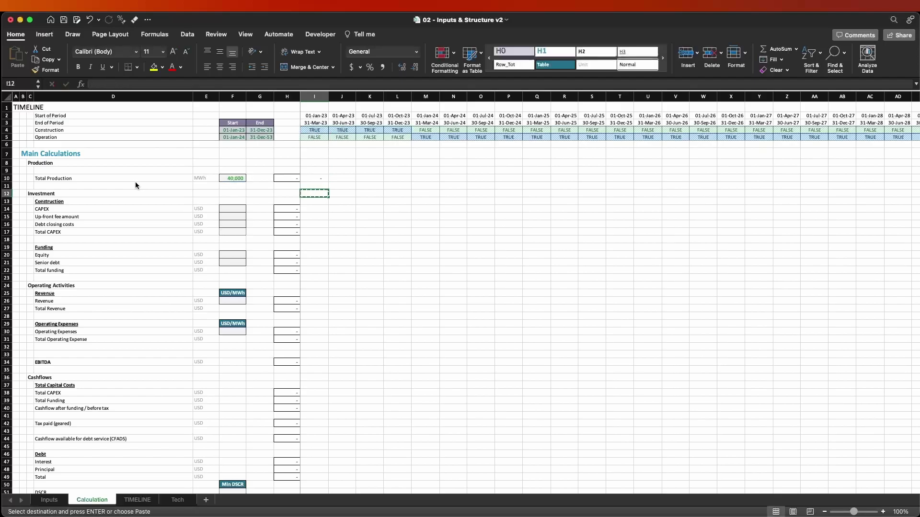
key("shift+Right")
key("shift+Right")
key("Up")
key("Up")
key("Left")
key("Escape")
key("Right")
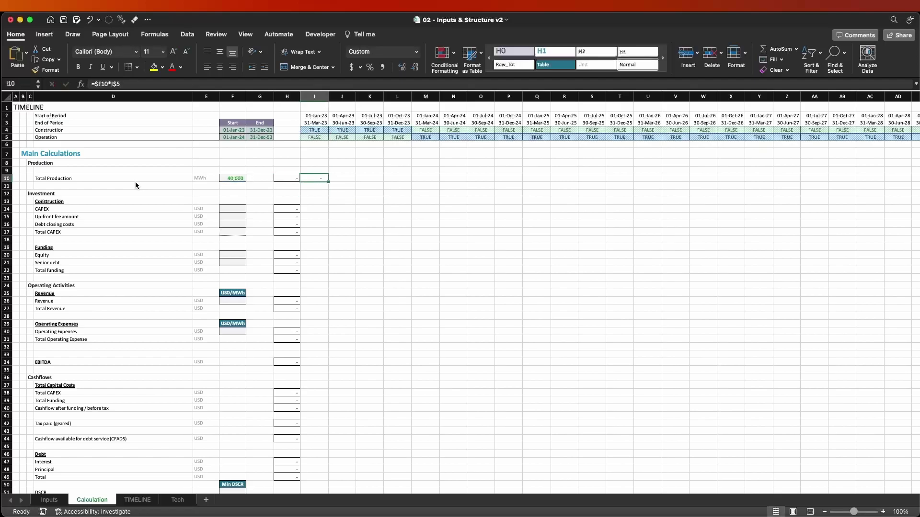
key("ctrl+c")
key("shift+Right")
key("shift+Right")
key("shift+Right")
key("shift+Right")
key("shift+Right")
key("shift+Right")
key("shift+Right")
key("shift+Right")
key("shift+Right")
key("Return")
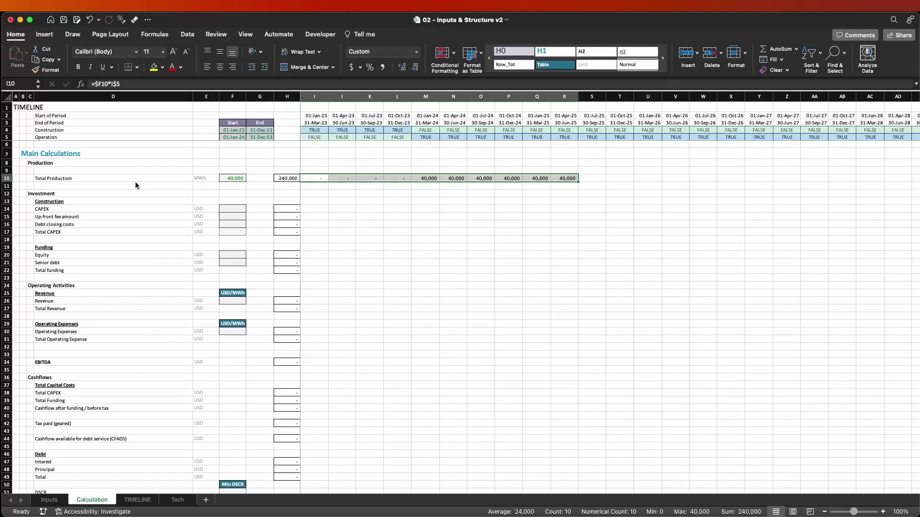
Check the copied production formulas in later quarters
key("Right")
key("Right")
key("Right")
key("Right")
key("Right")
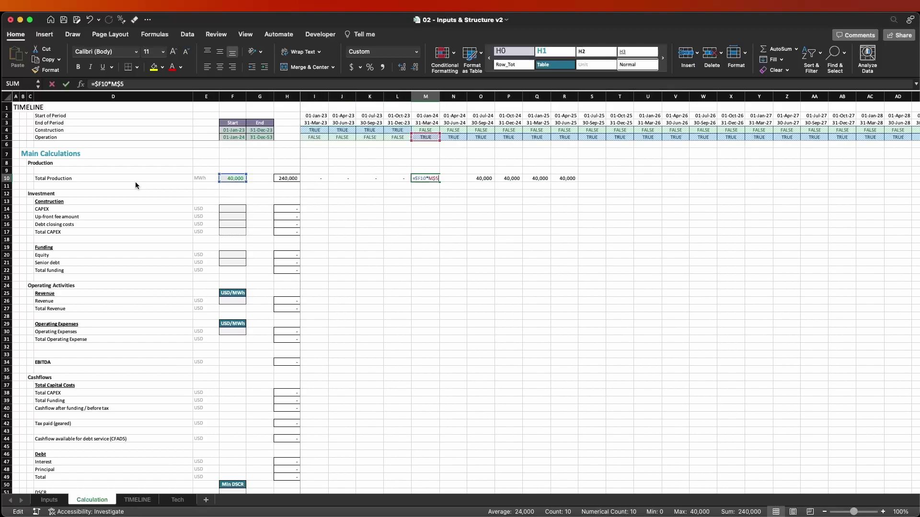
key("Right")
key("Right")
key("Right")
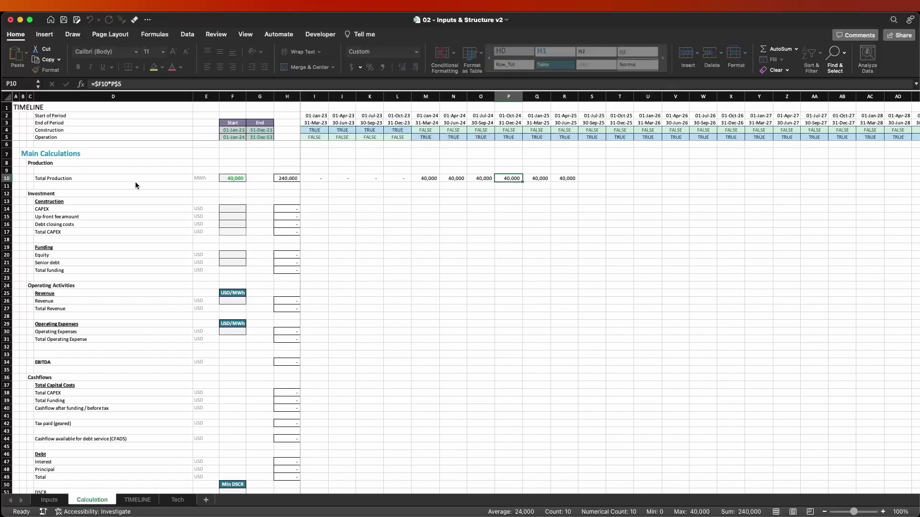
key("Left")
key("Left")
key("Left")
key("Left")
key("Left")
key("Left")
key("Left")
key("Left")
key("Left")
key("Left")
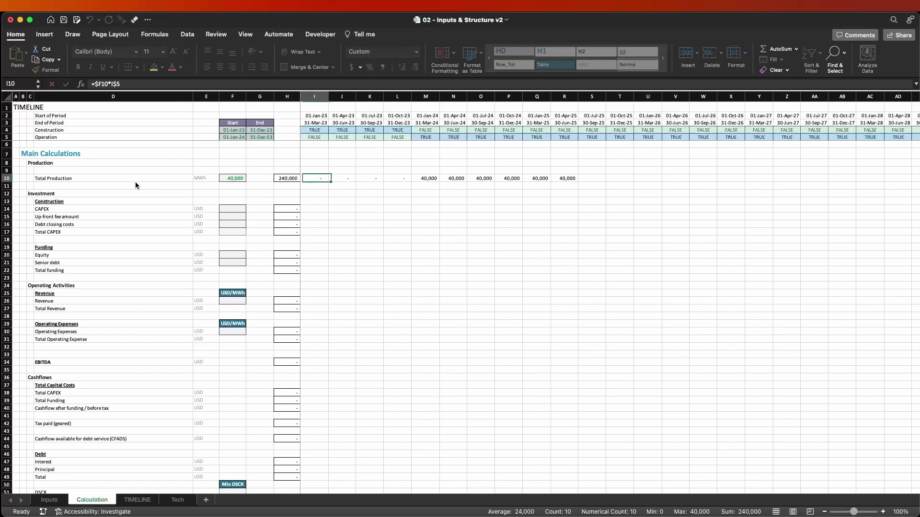
key("Down")
key("Down")
key("Down")
key("Down")
key("Down")
key("Down")
key("Down")
key("Down")
key("Down")
key("Down")
key("Down")
key("Down")
key("Down")
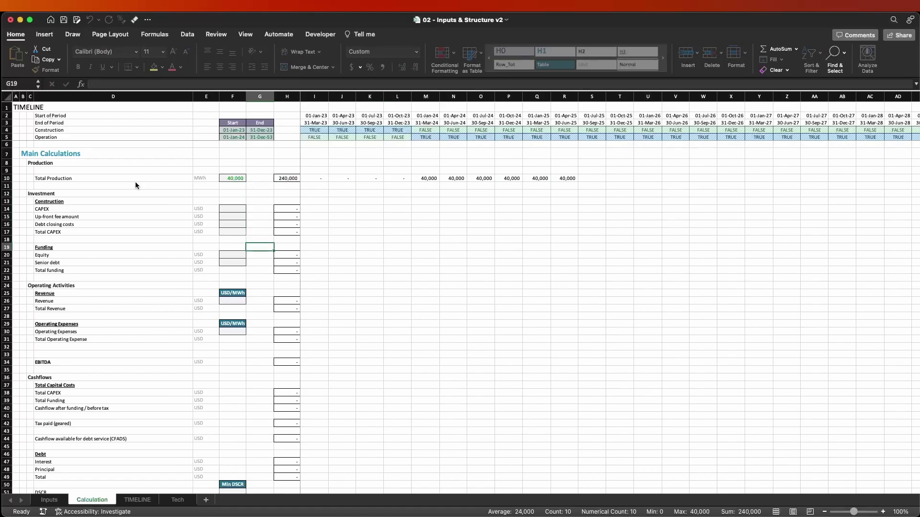
key("Down")
key("Down")
key("Down")
key("Left")
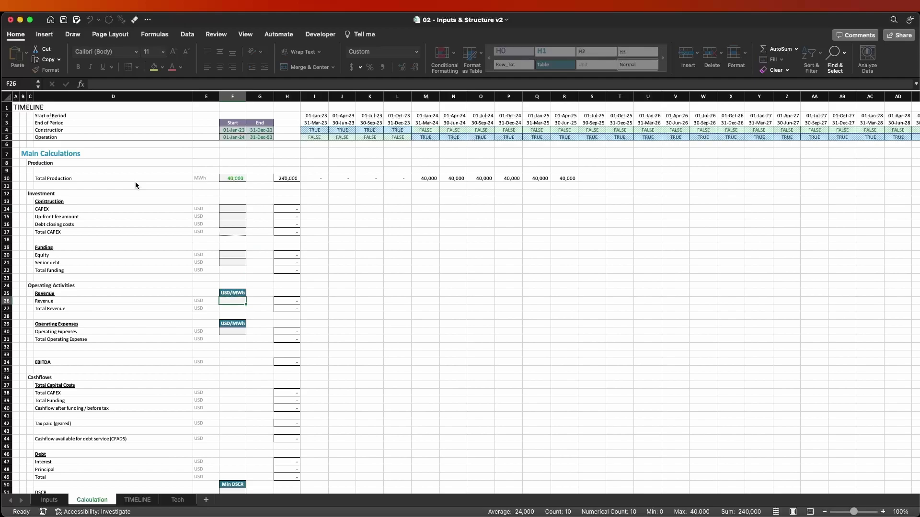
Enter the 60 USD/MWh price in F26 and draft a price × production formula in I26
type("60")
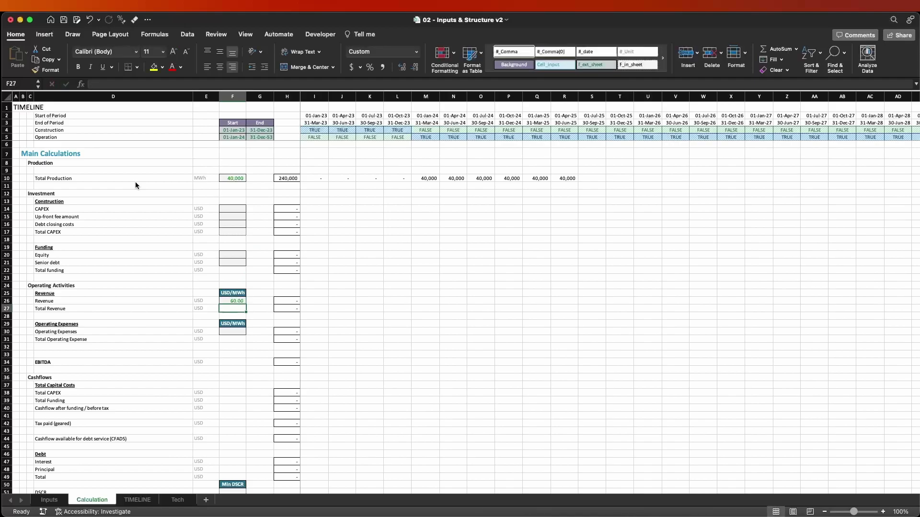
key("ctrl+Return")
key("Right")
key("Right")
key("Right")
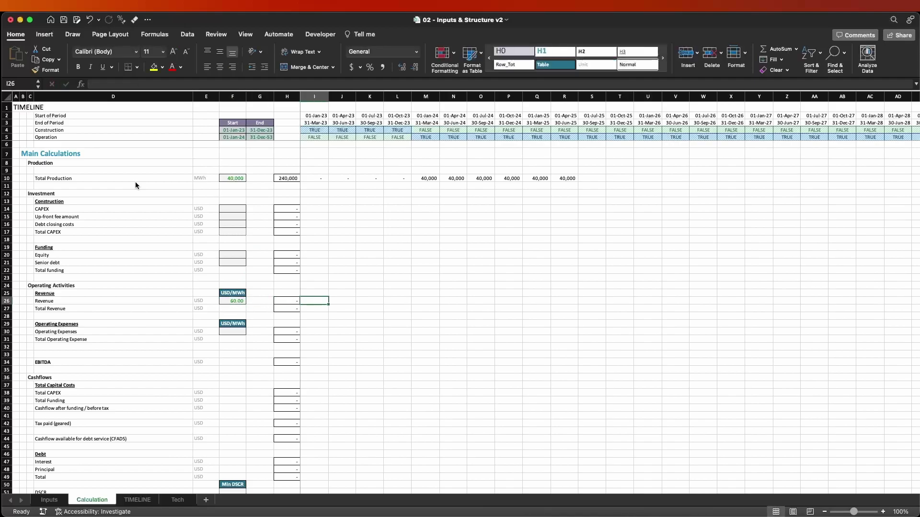
type("=")
key("Left")
key("Left")
key("Left")
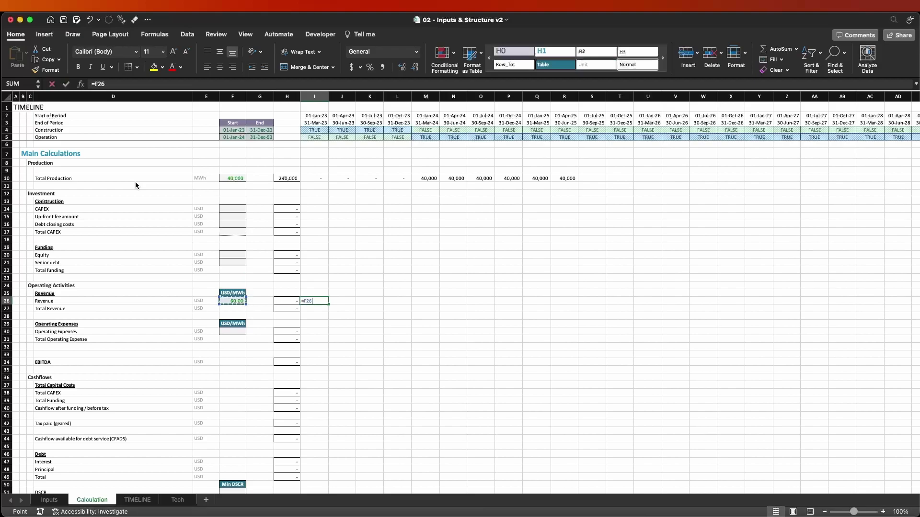
key("F4")
key("F4")
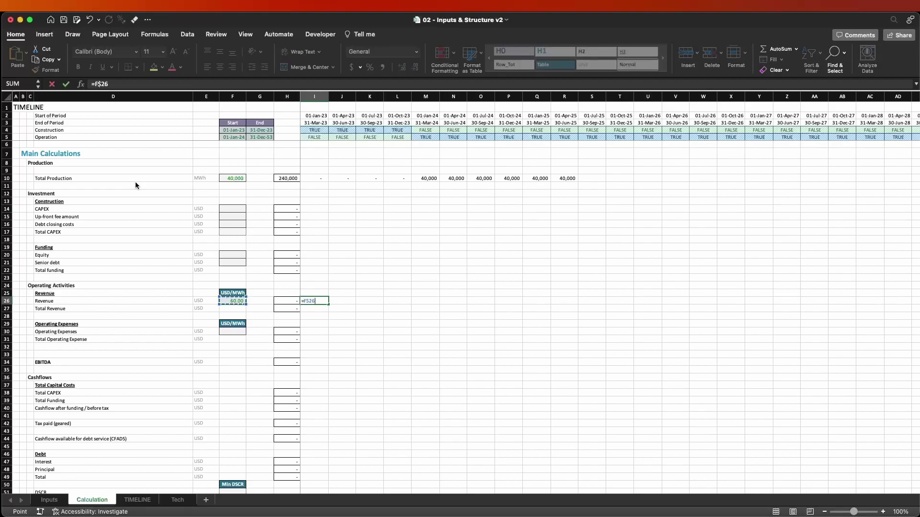
type("*")
left_click(314, 178)
key("F4")
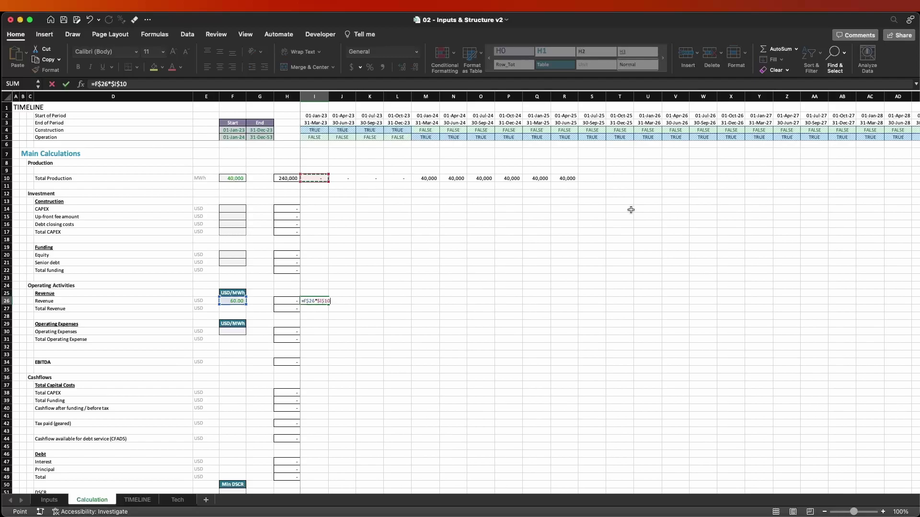
key("F4")
key("Escape")
Re-enter I26 as =$F26*I$10, the price times first-quarter production
type("=")
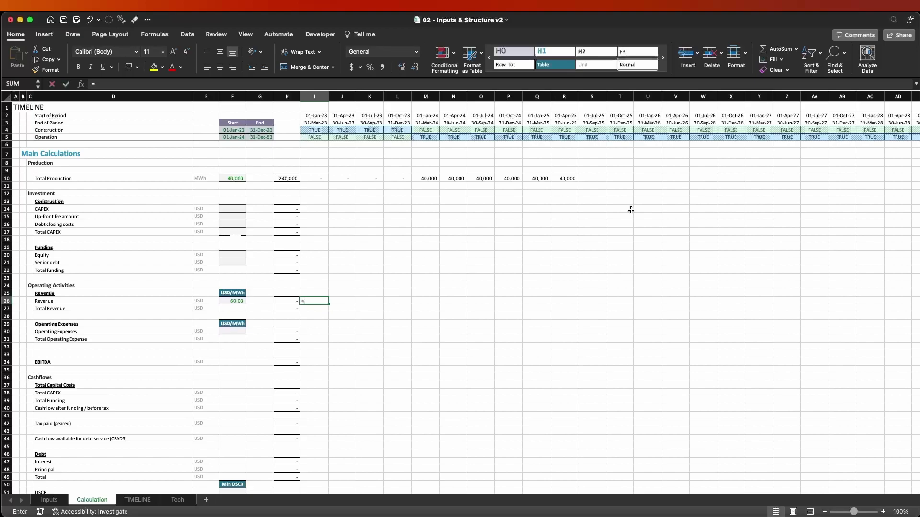
key("Left")
key("Left")
key("Left")
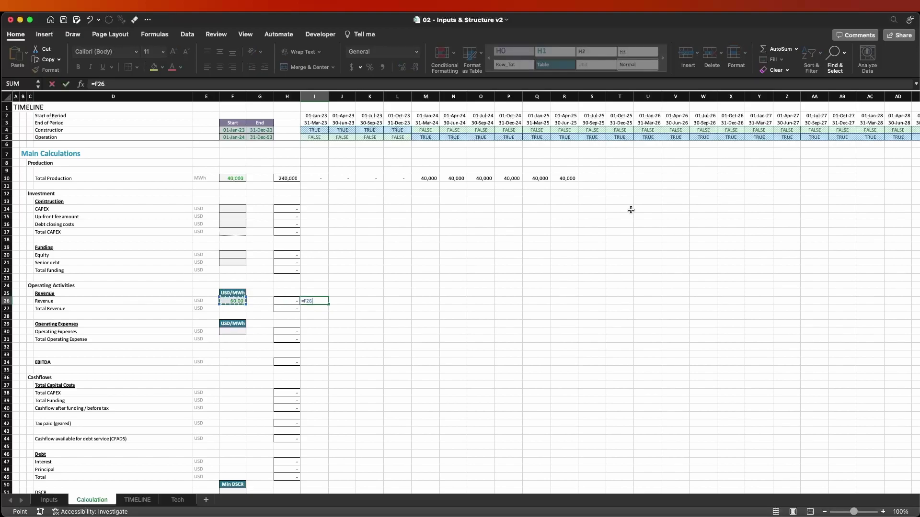
key("F4")
key("F4")
key("F4")
type("*")
key("ctrl+Up")
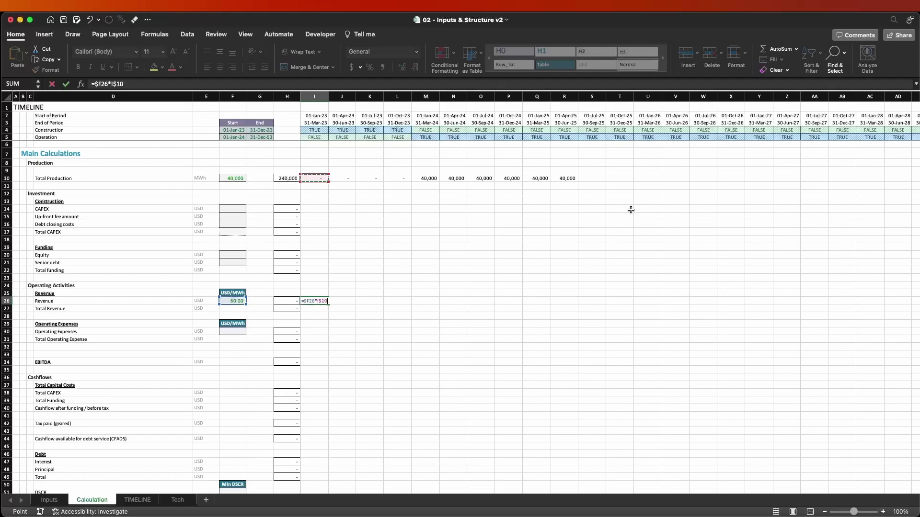
key("Return")
Copy the Revenue formula across row 26 and check the copies
key("ctrl+shift+Right")
key("Return")
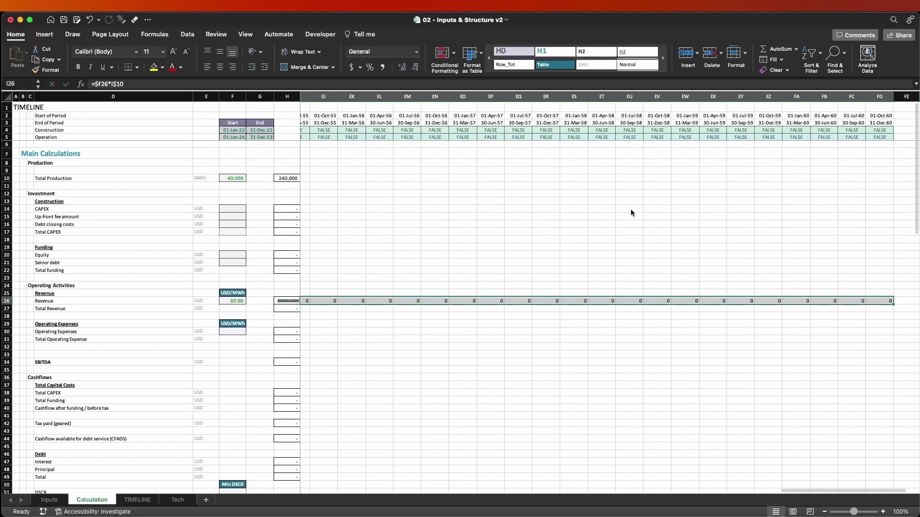
key("Right")
key("Right")
key("Right")
key("Right")
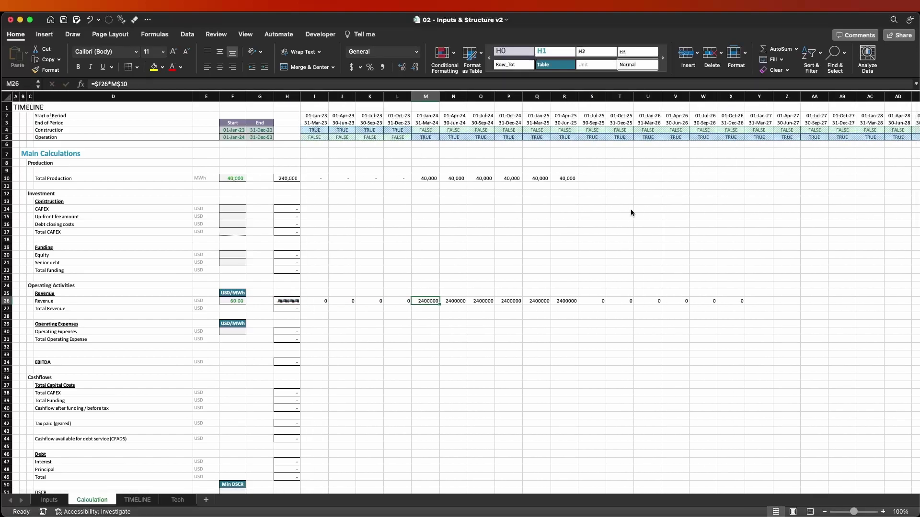
key("Right")
key("Right")
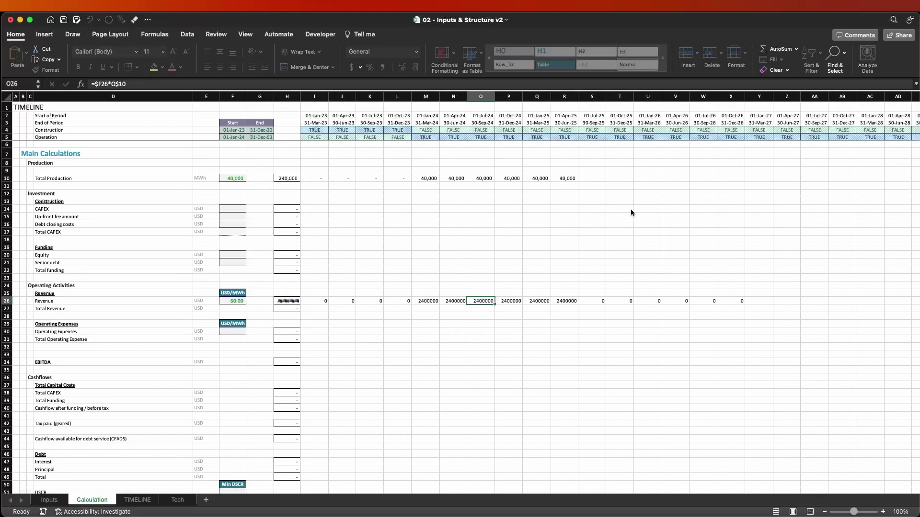
key("Right")
key("F2")
key("Escape")
key("Left")
Select the operating quarters' 2,400,000 revenue values and the Revenue section
key("shift+space")
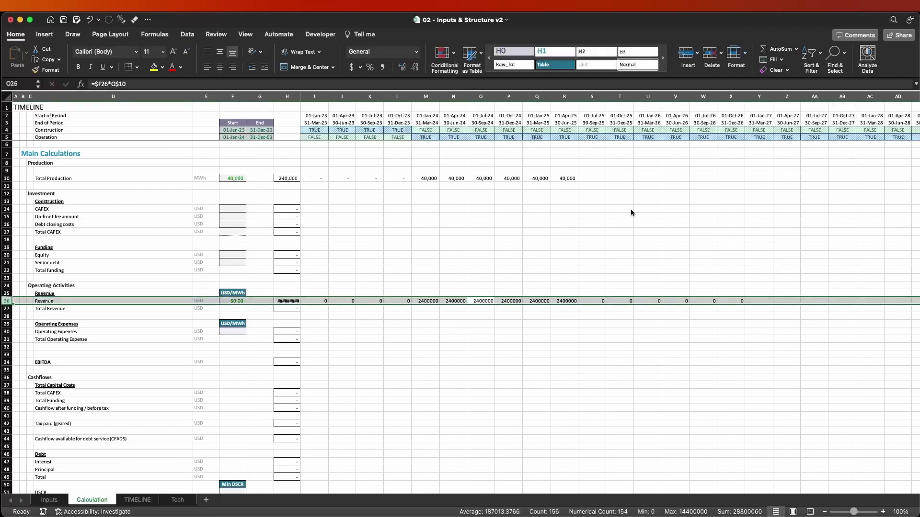
key("Left")
key("Left")
key("Left")
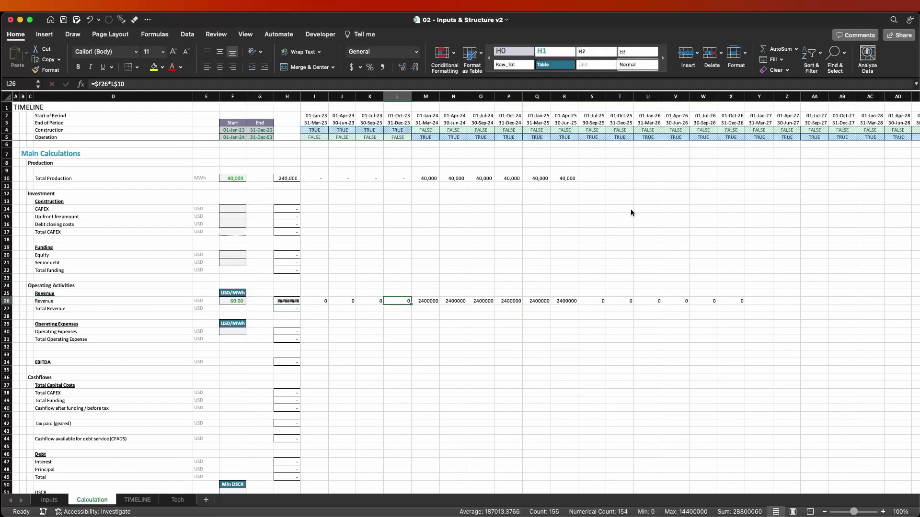
key("Right")
key("shift+Right")
key("shift+Right")
key("shift+Right")
key("shift+Right")
key("shift+Right")
key("shift+space")
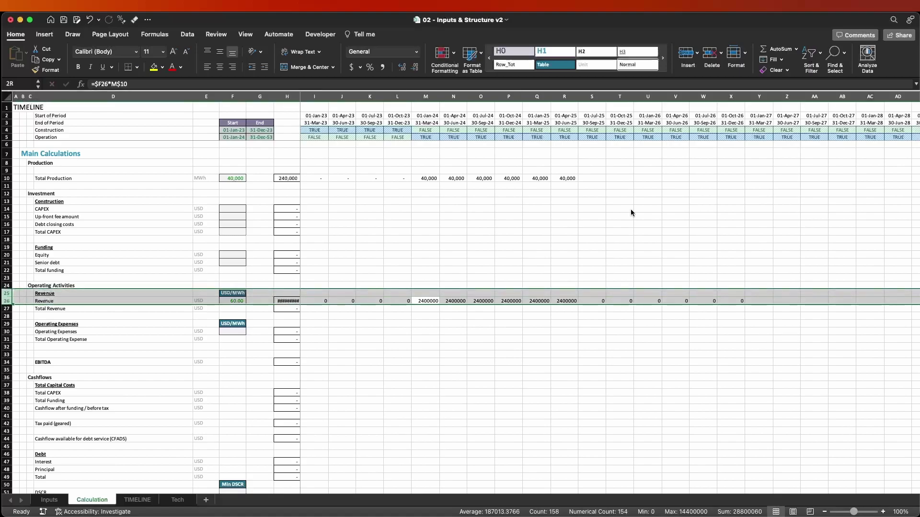
key("shift+Up")
key("shift+Up")
key("shift+space")
key("Down")
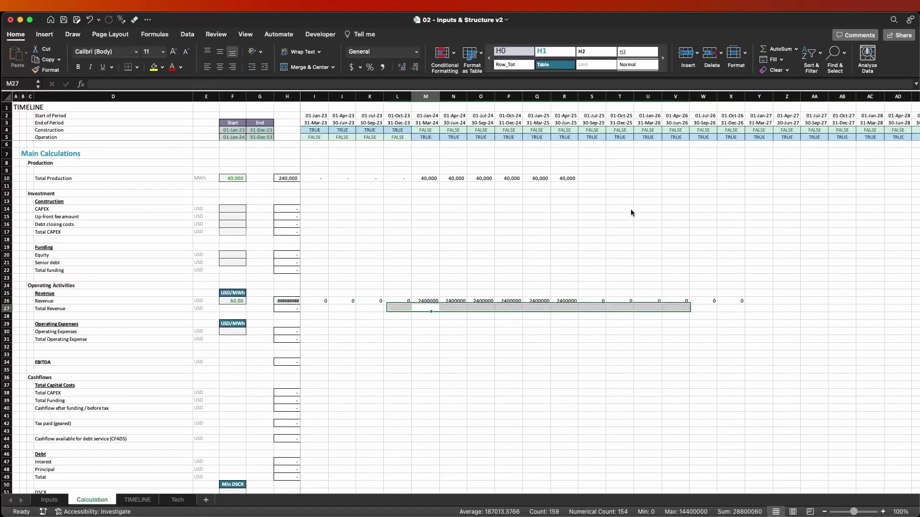